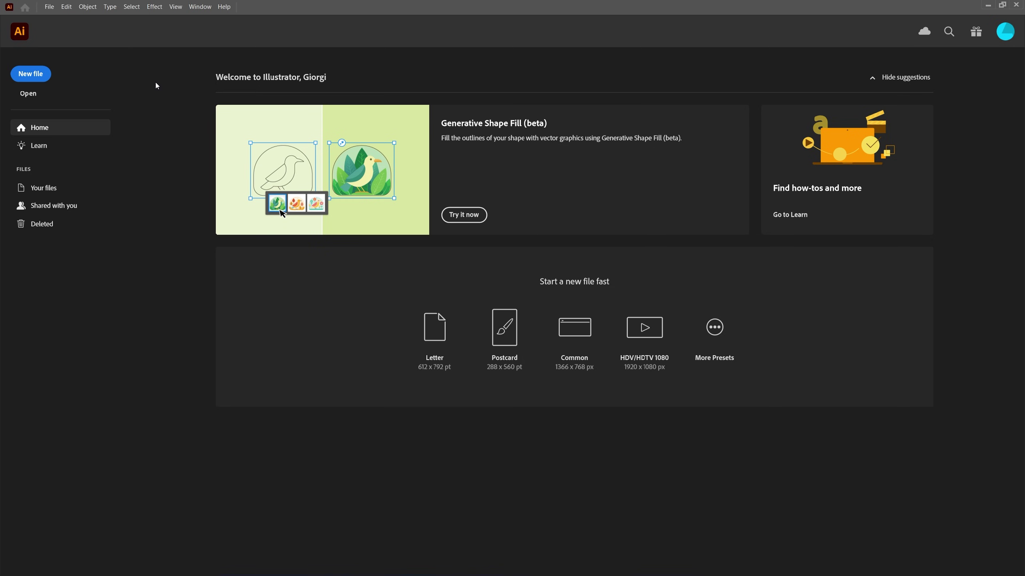
Create a new 1080 x 1080 px Illustrator document, keeping pixels as the unit
left_click(31, 80)
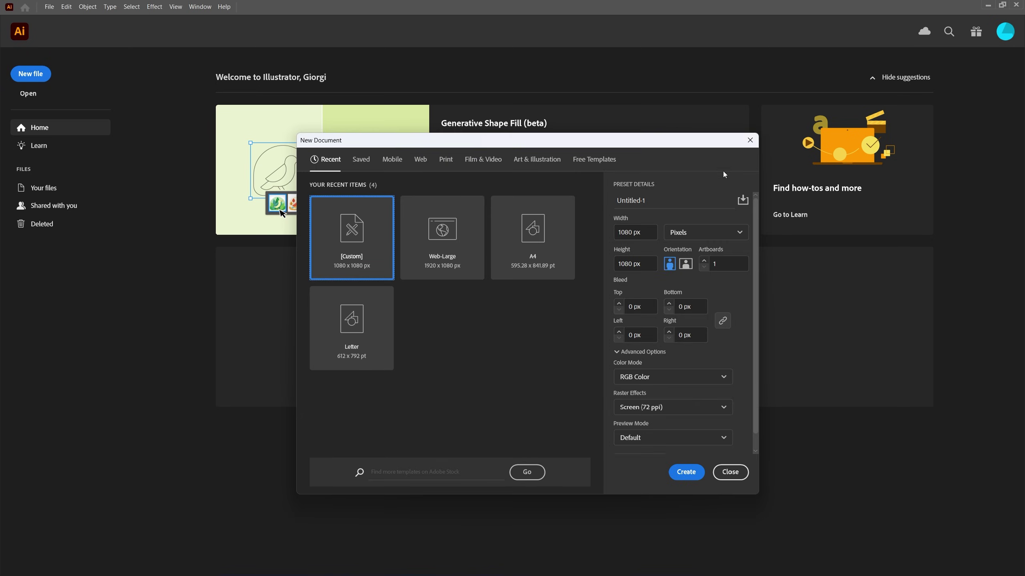
left_click(705, 233)
left_click(681, 238)
left_click(685, 473)
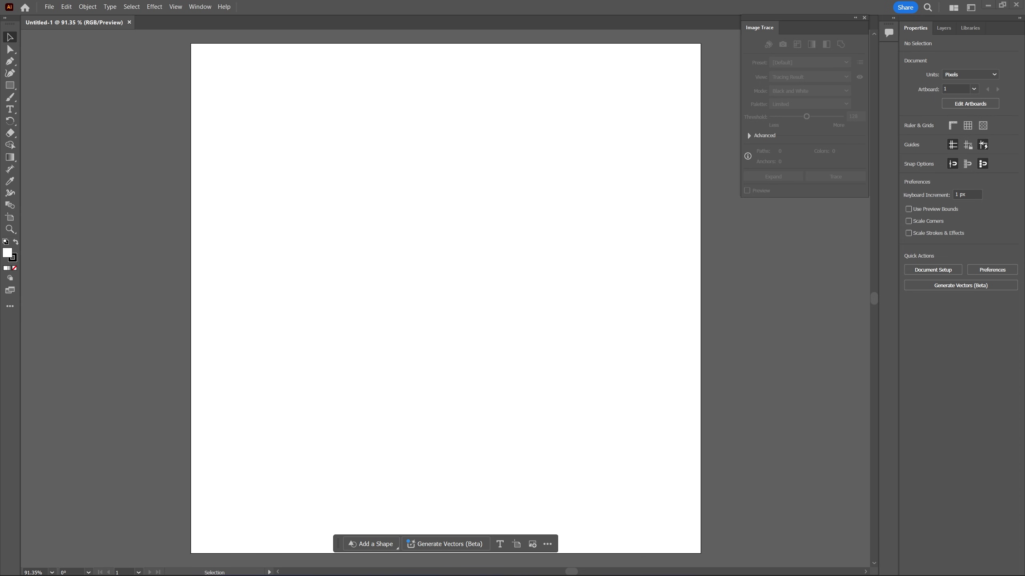
Place the Burger King logo image on the artboard
left_click(438, 326)
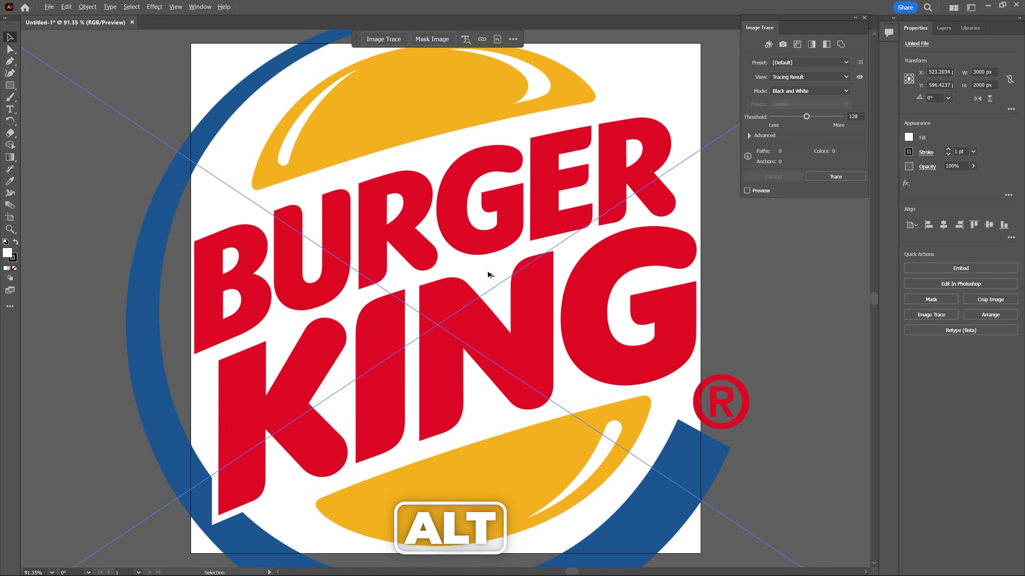
scroll(490, 278, "up", 1, "alt")
scroll(491, 281, "down", 2, "alt")
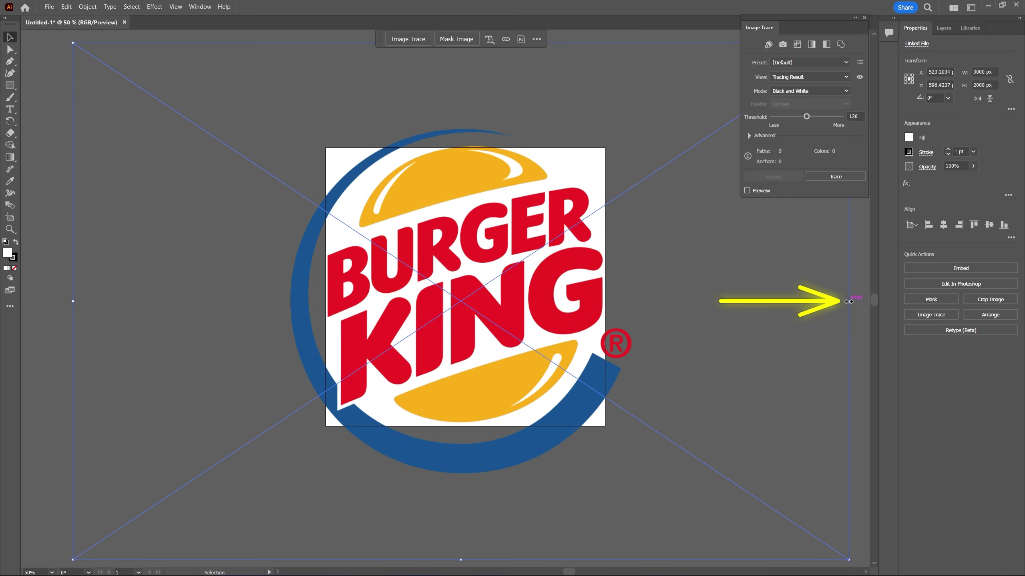
Scale the logo down proportionally and centre it horizontally and vertically on the artboard
left_click_drag(849, 301, 734, 310)
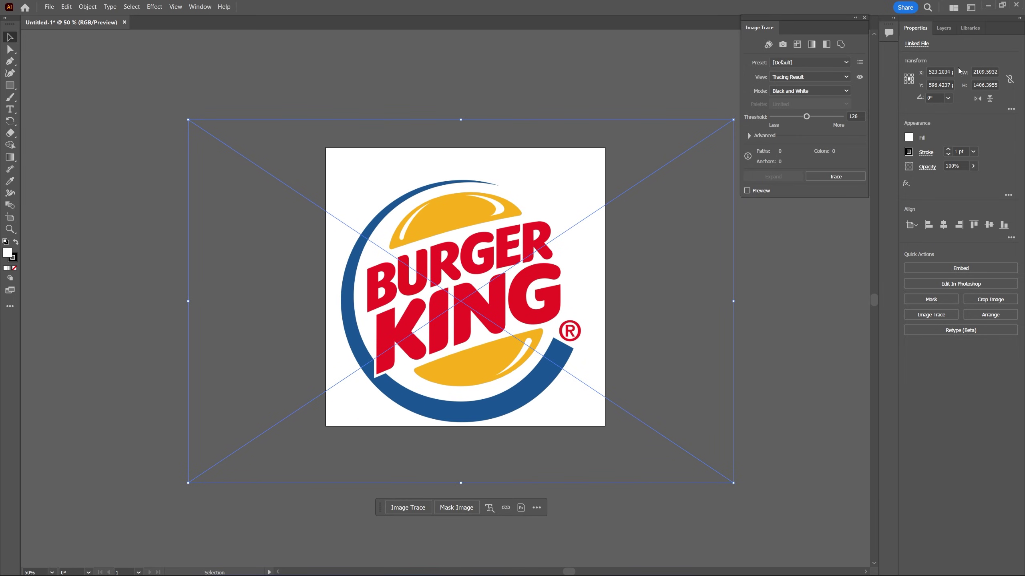
left_click(942, 225)
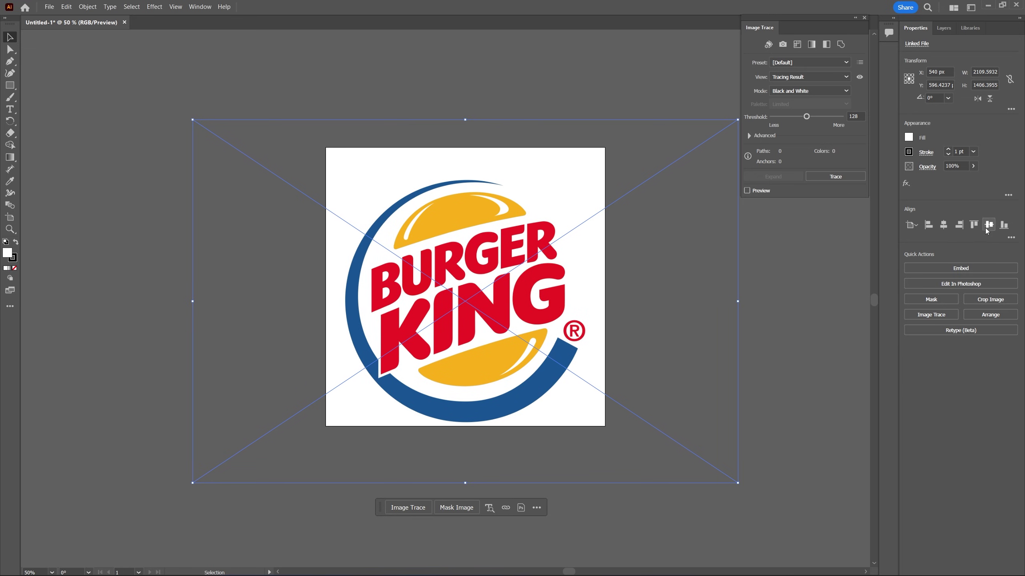
left_click(988, 225)
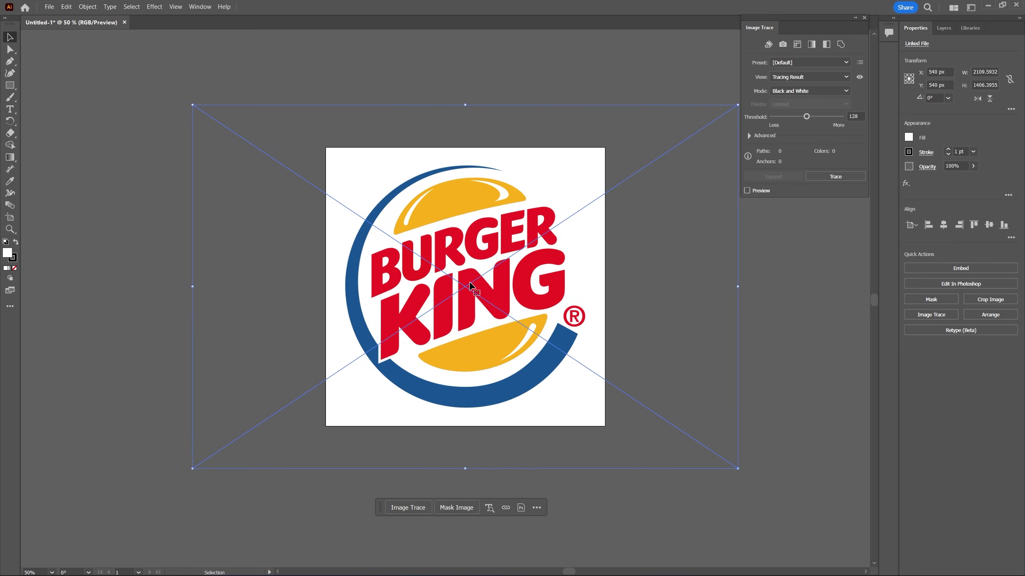
Trace the logo image with the Low Color preset, accepting the large-image warning
left_click(199, 6)
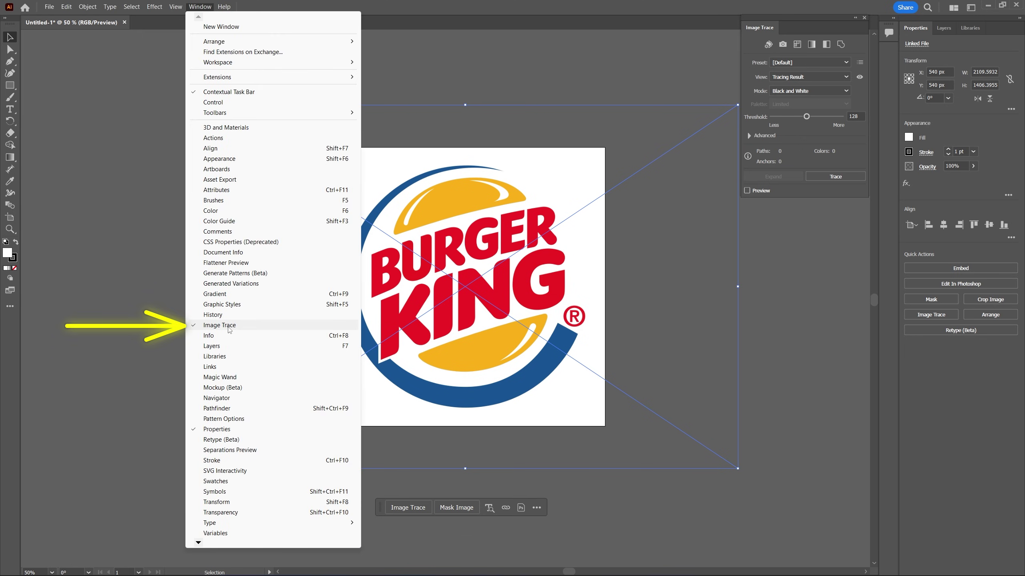
left_click(820, 51)
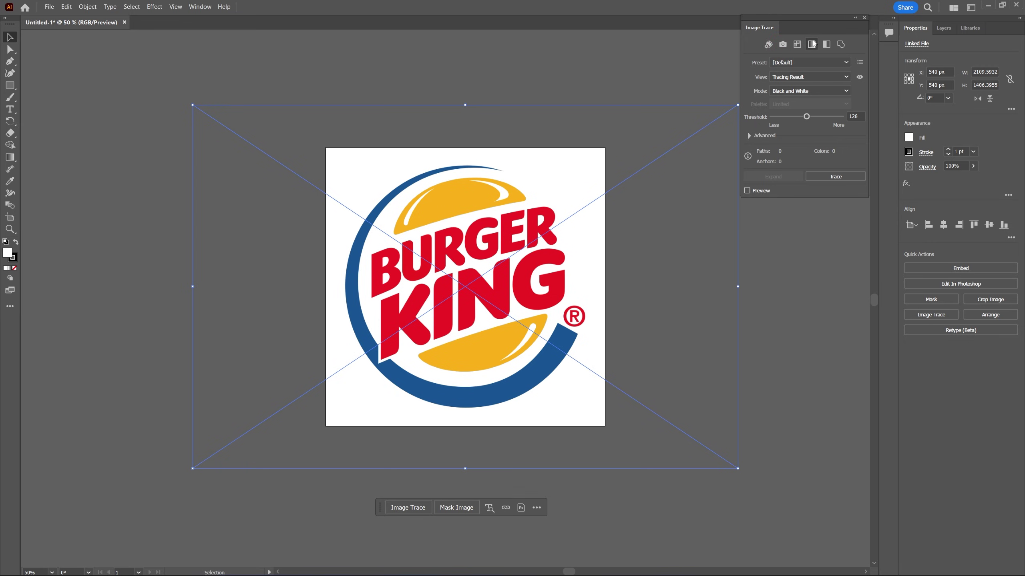
left_click(797, 45)
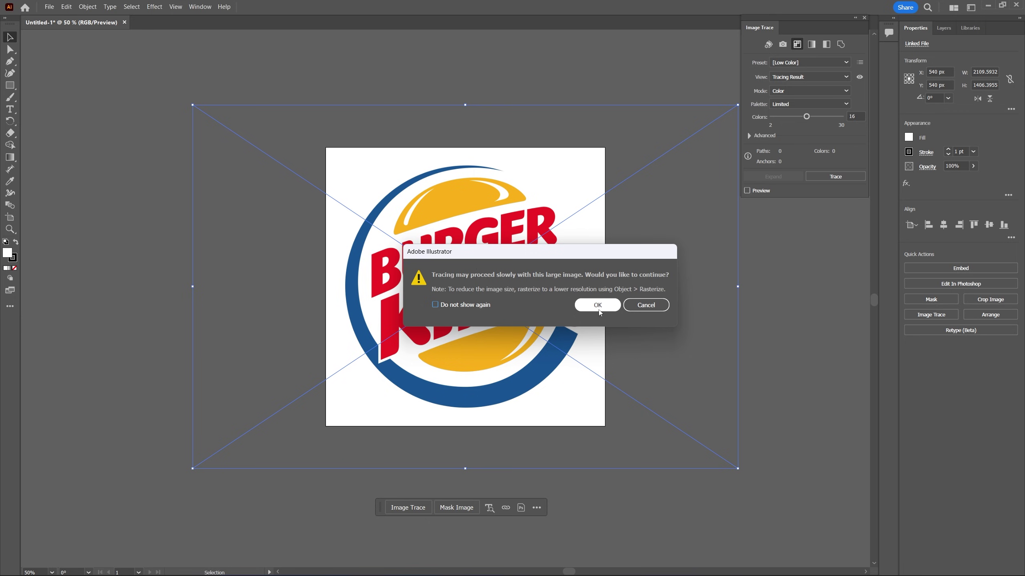
left_click(598, 305)
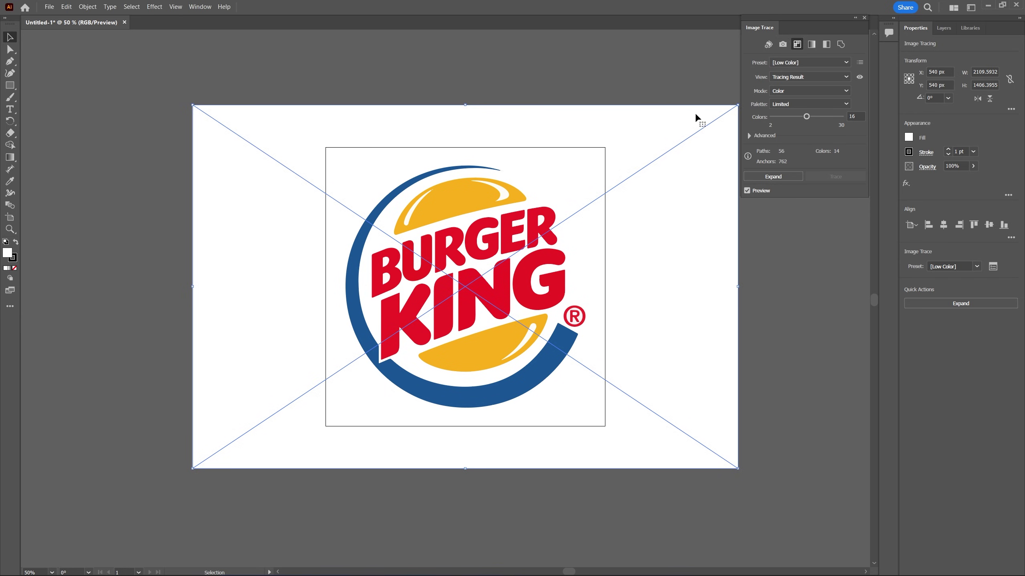
Expand the trace into vector shapes and delete the traced background shape
left_click(772, 176)
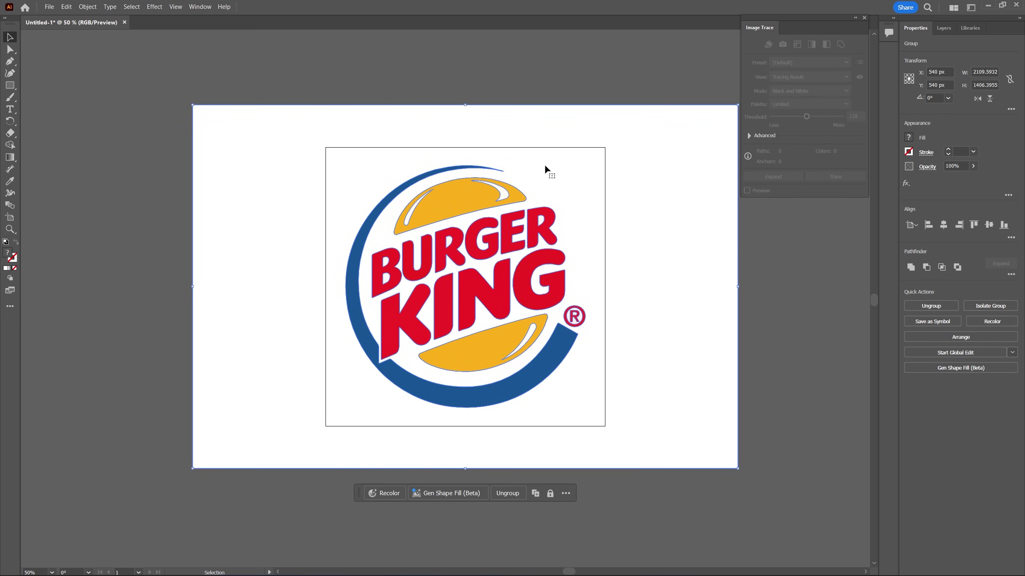
left_click_drag(555, 167, 139, 175)
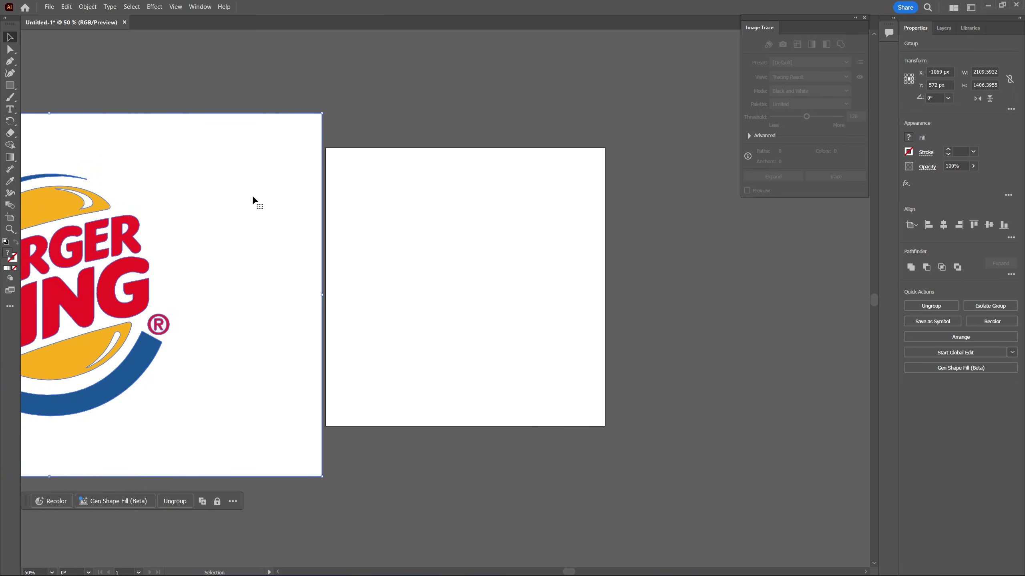
left_click_drag(251, 195, 508, 250)
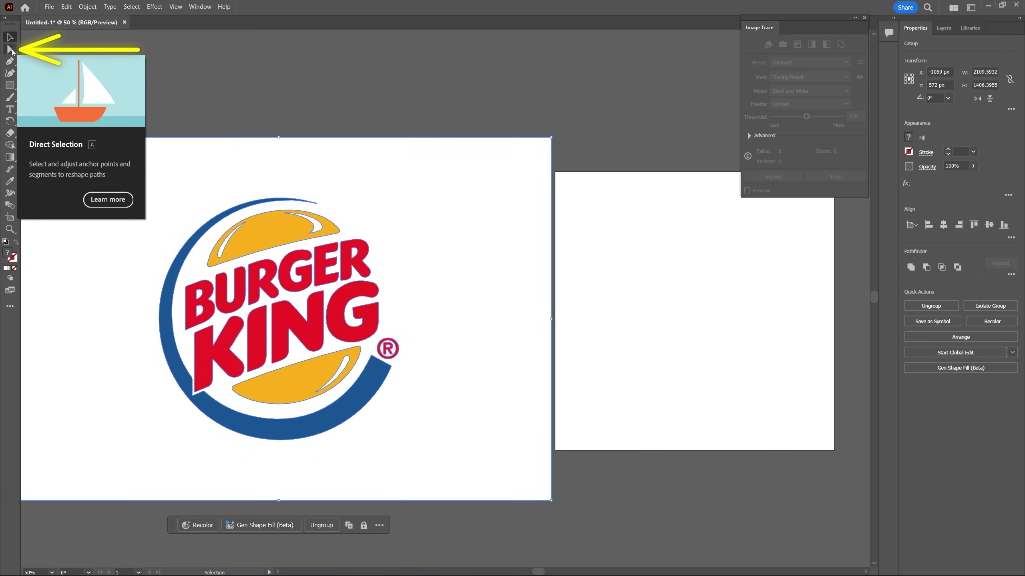
left_click(10, 49)
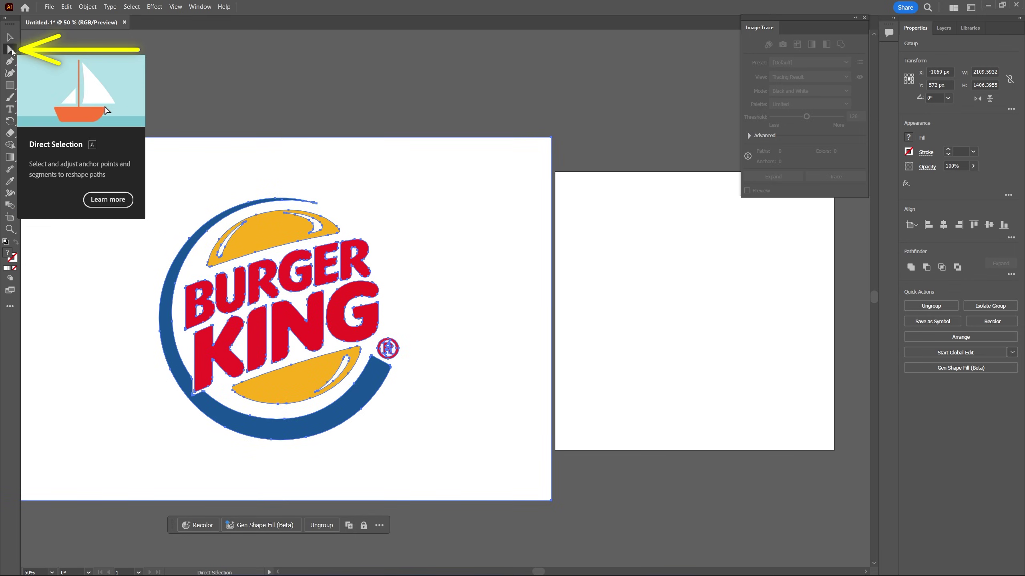
left_click(215, 100)
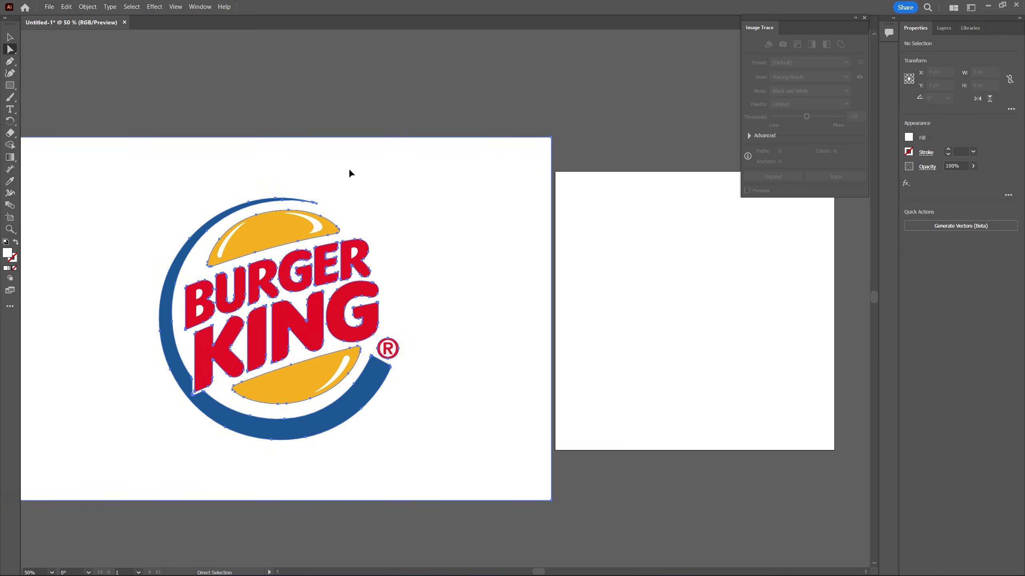
left_click_drag(350, 171, 536, 85)
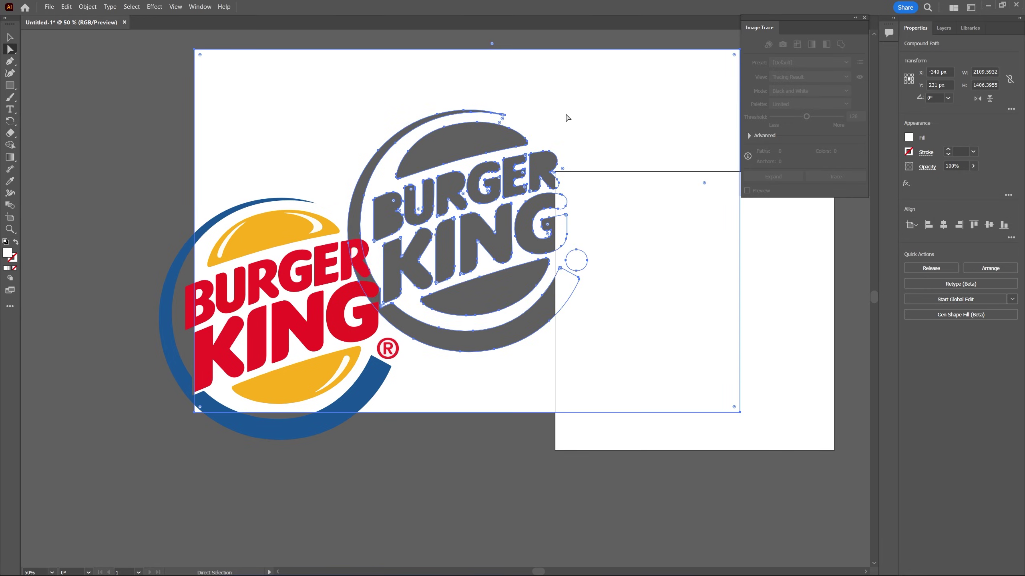
key("Delete")
Delete the white counters inside the letters and the white sliver at the blue arc's tip
key("ctrl+plus")
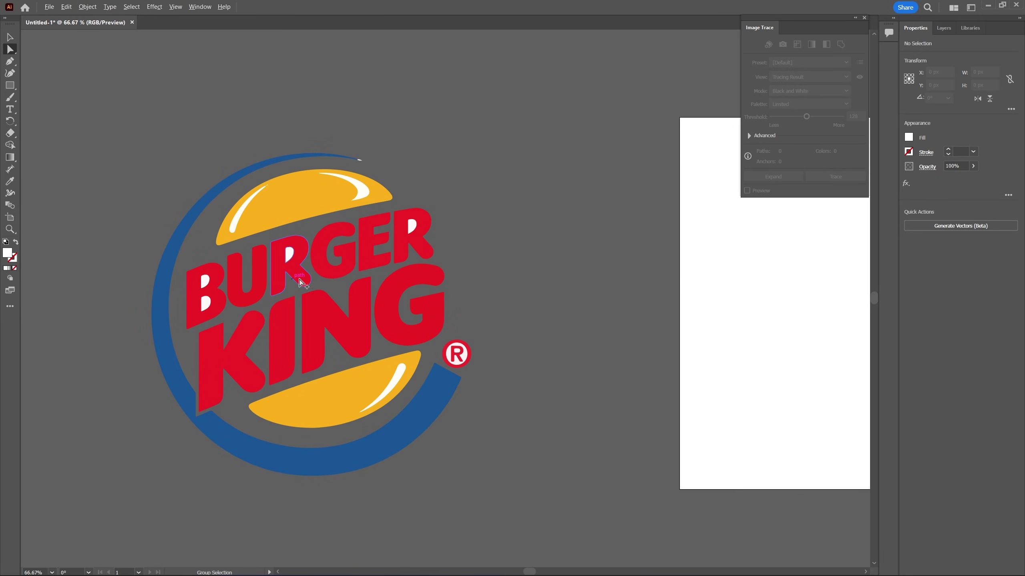
key("ctrl+plus")
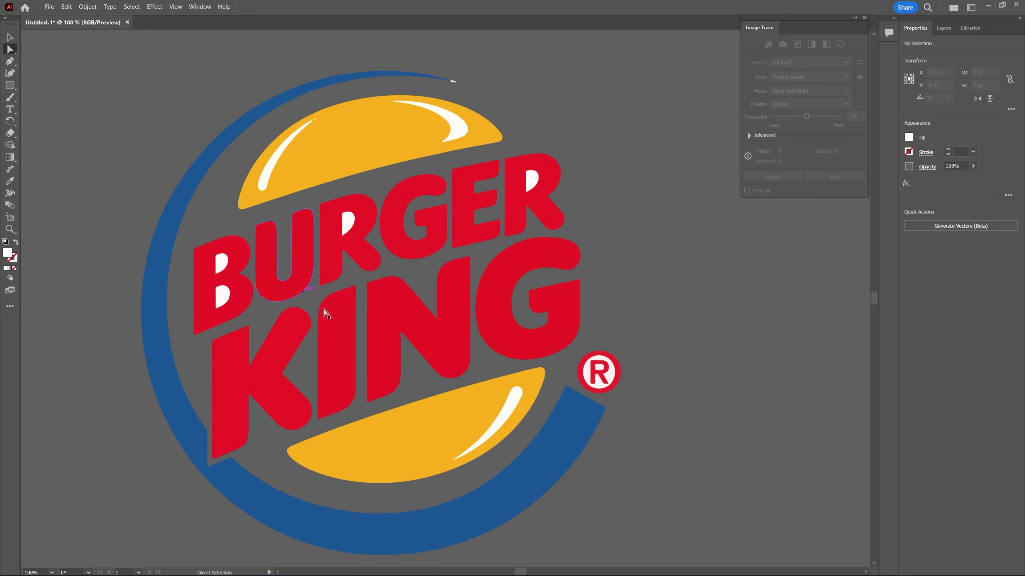
left_click(221, 266)
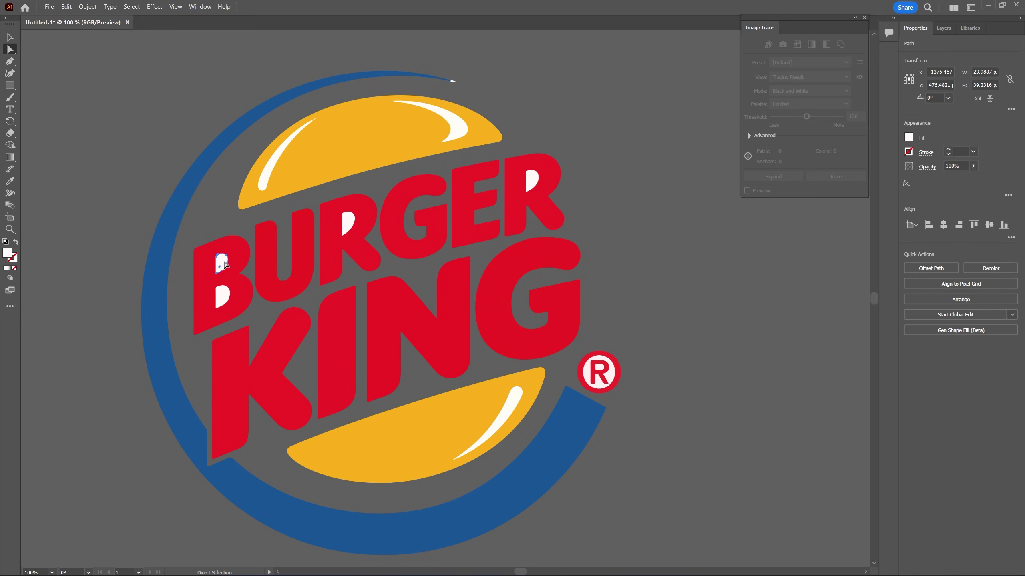
key("Delete")
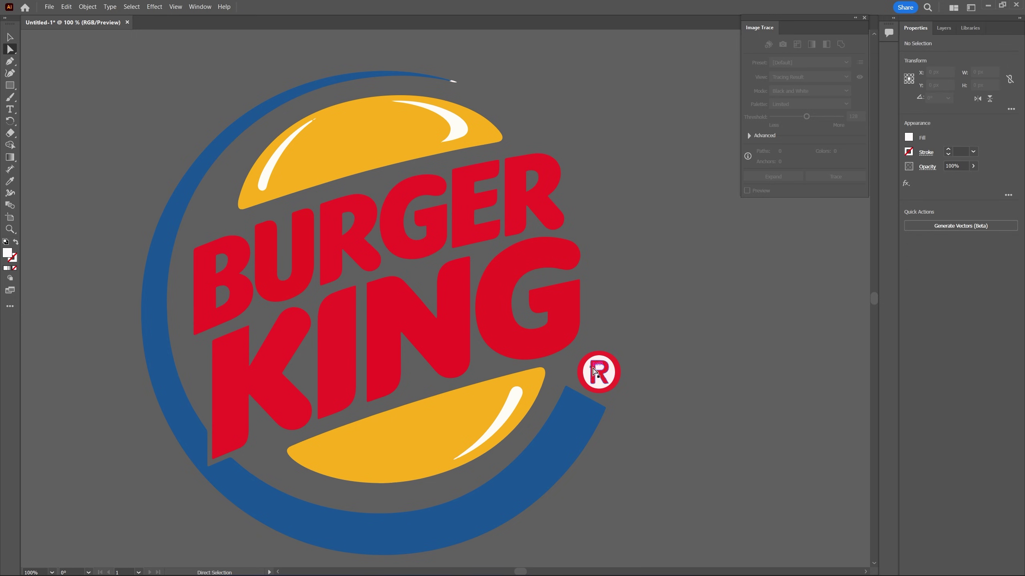
left_click(453, 82)
key("Delete")
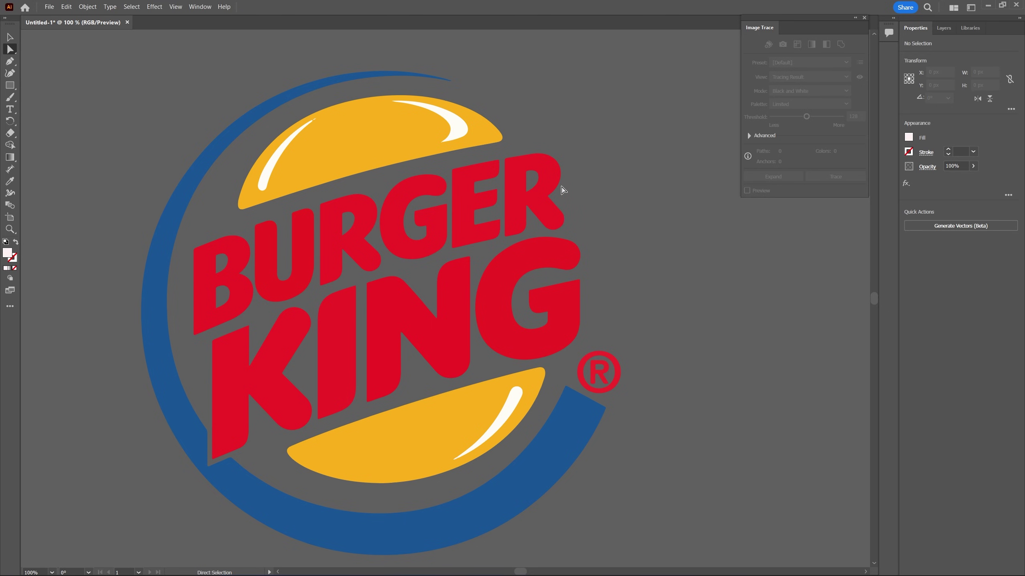
Select the entire logo and move it back onto the artboard
scroll(490, 210, "down", 3)
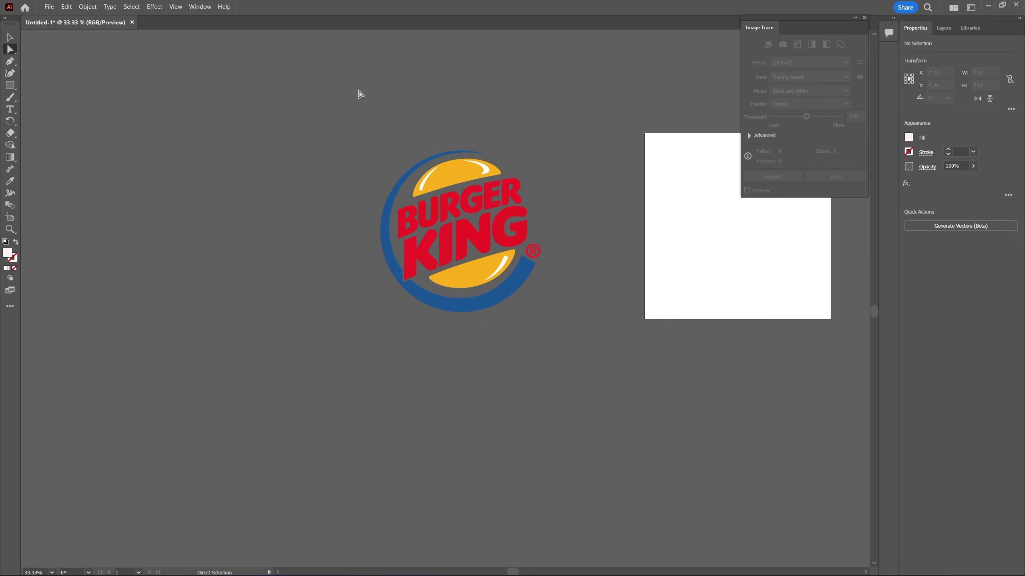
key("ctrl+a")
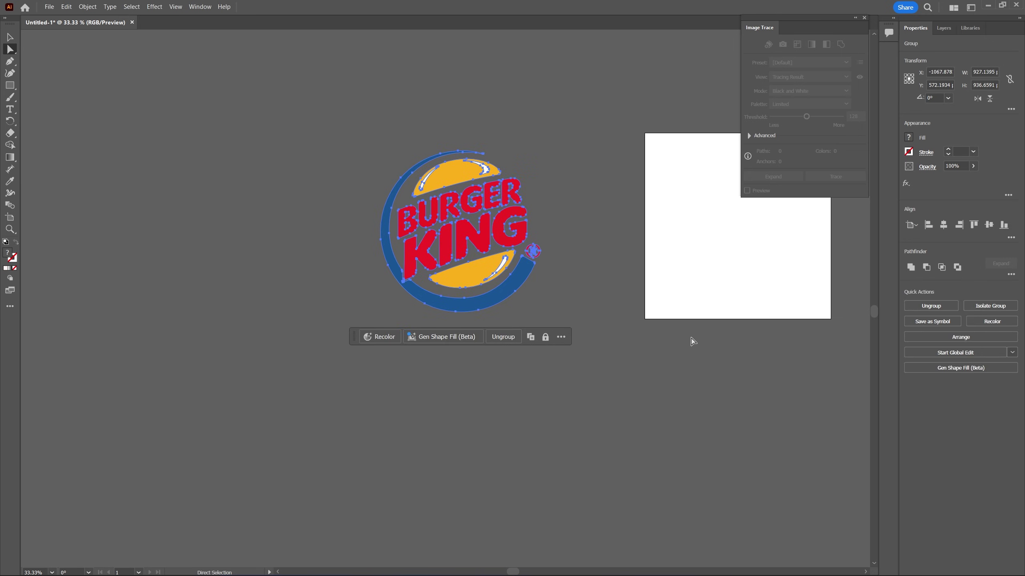
scroll(420, 270, "right", 2)
scroll(420, 270, "up", 1)
left_click_drag(369, 222, 644, 205)
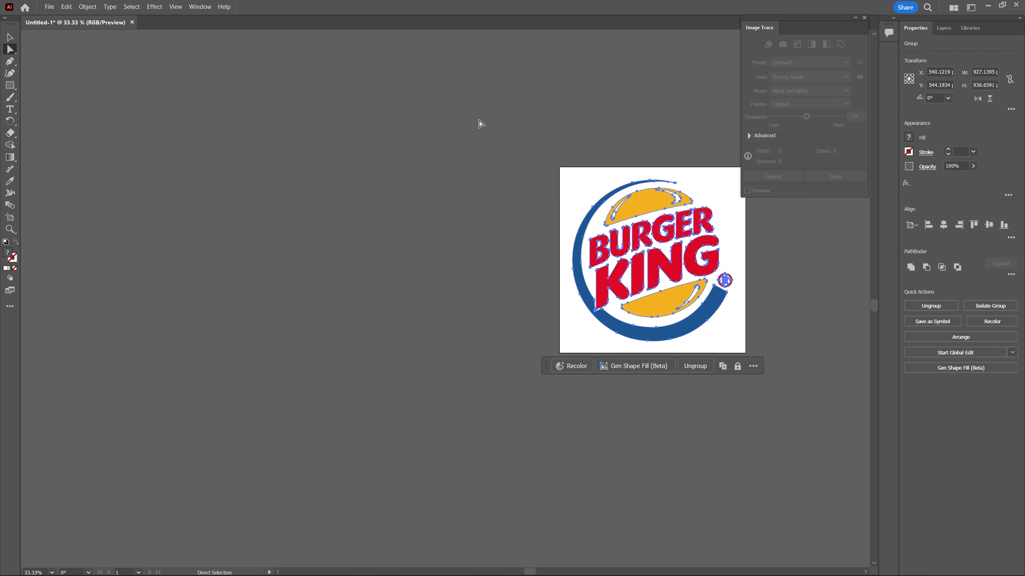
Save the logo as Untitled-1.ai with Illustrator 2020 compatibility
left_click(51, 6)
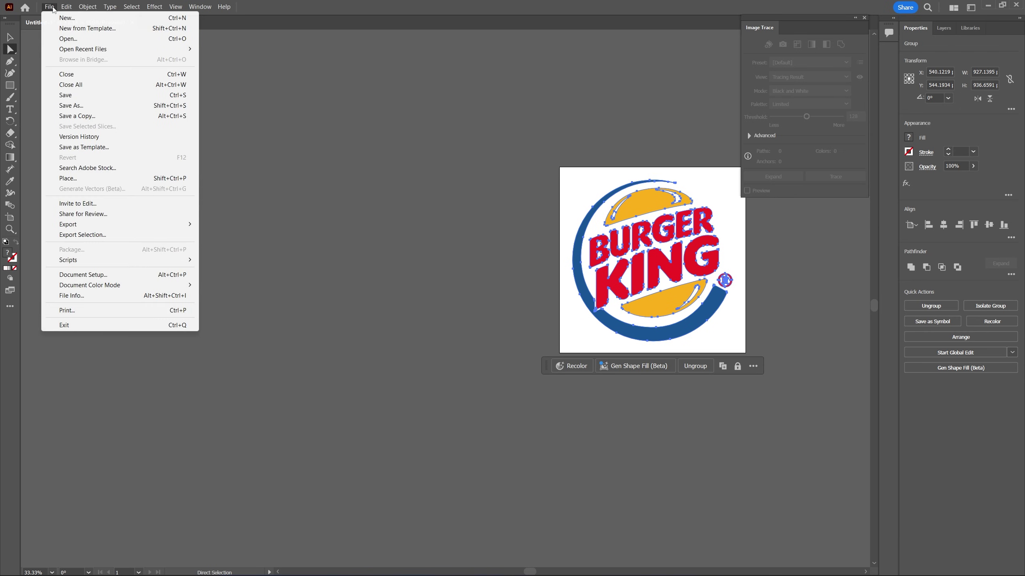
left_click(66, 95)
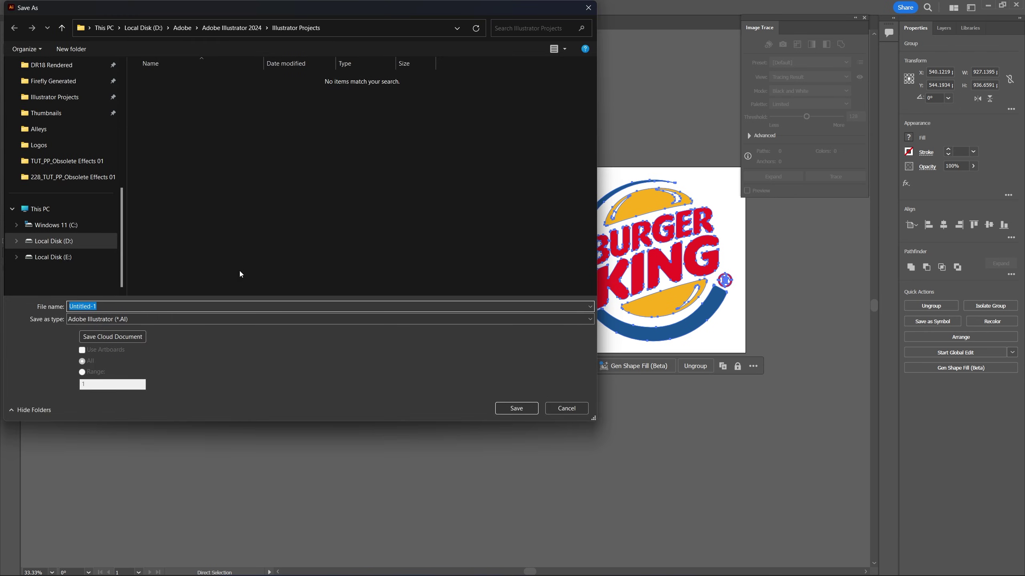
left_click(519, 407)
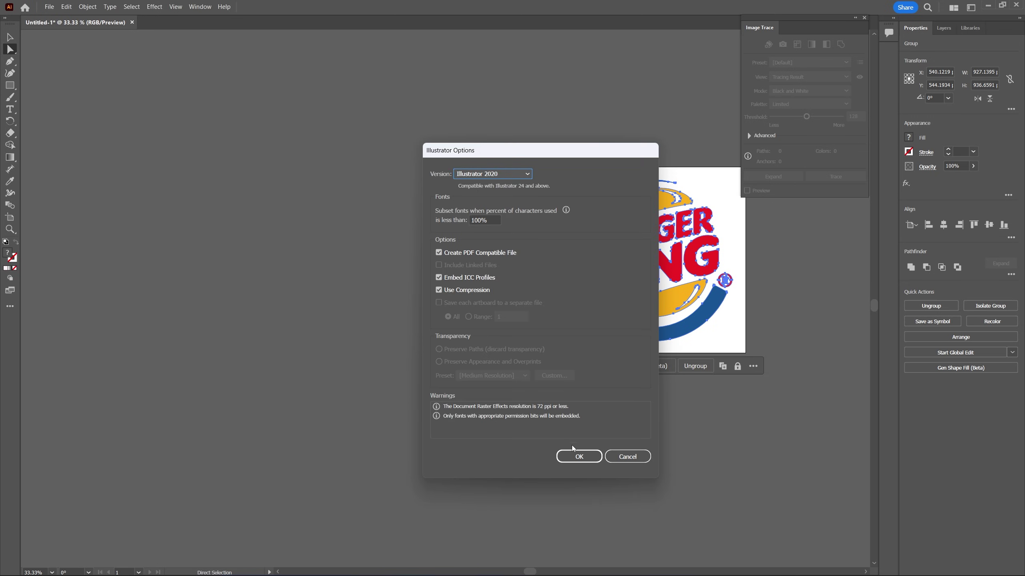
left_click(581, 451)
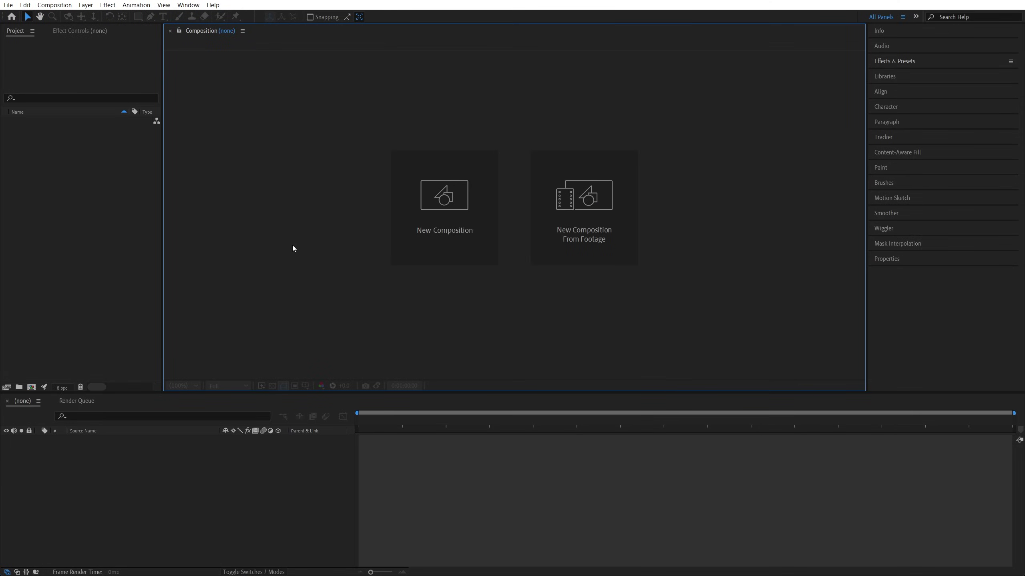
Create Comp 1 at 1920x1080, 30 fps, with the Advanced 3D renderer
left_click(444, 236)
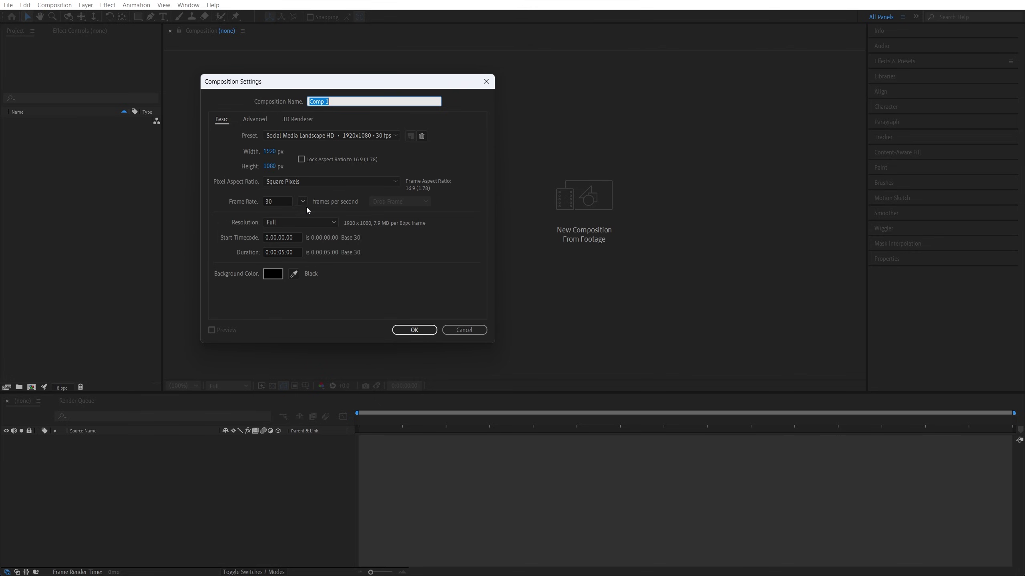
left_click(298, 119)
left_click(256, 162)
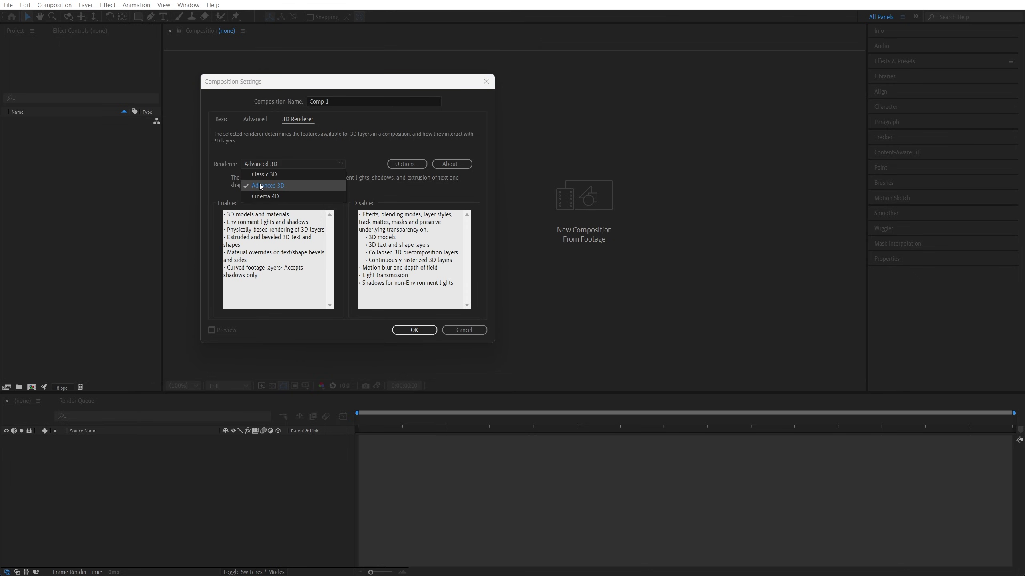
left_click(277, 185)
left_click(419, 329)
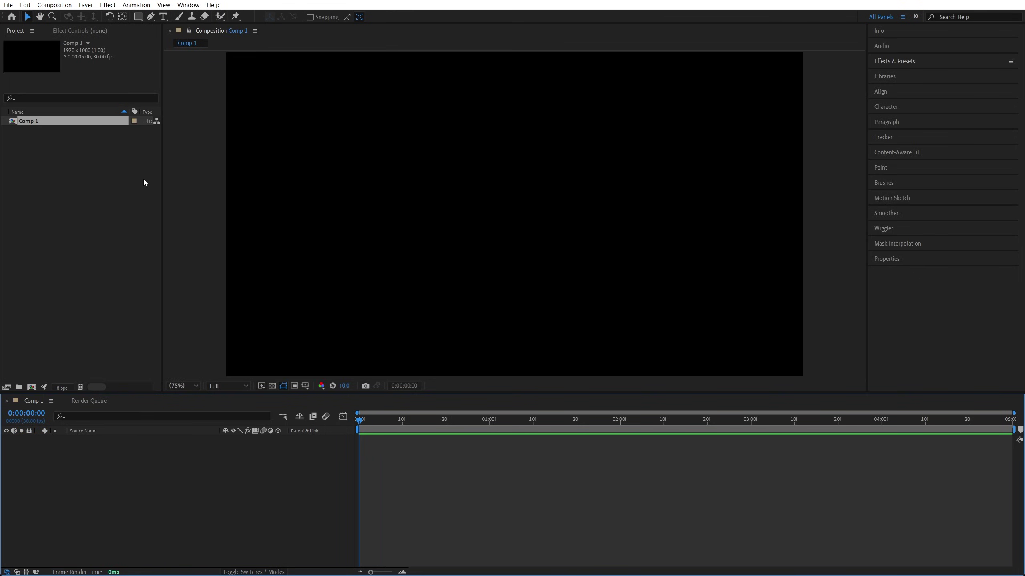
Import Untitled-1.ai into the project as footage with merged layers
left_click_drag(27, 125, 77, 162)
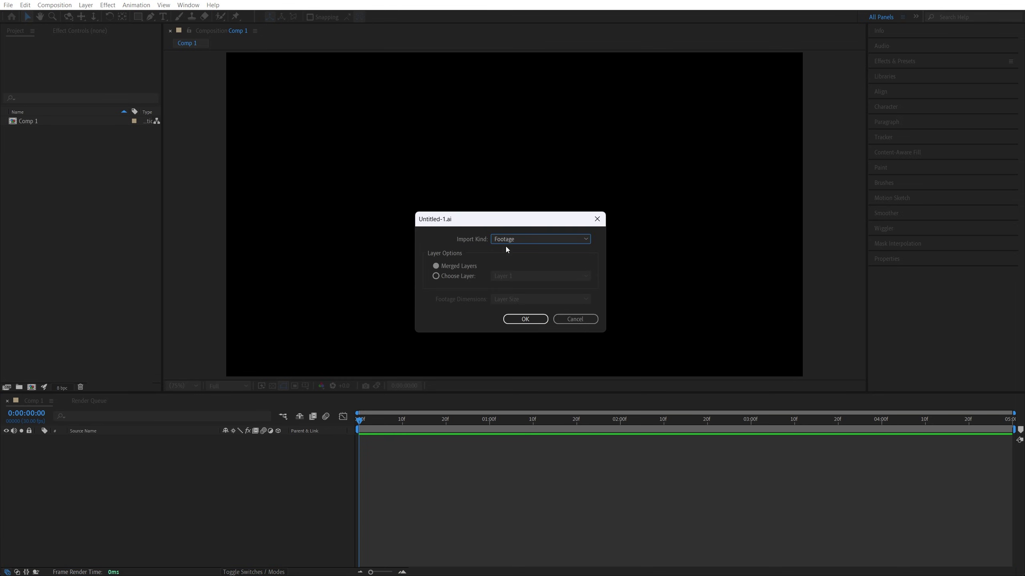
left_click(528, 239)
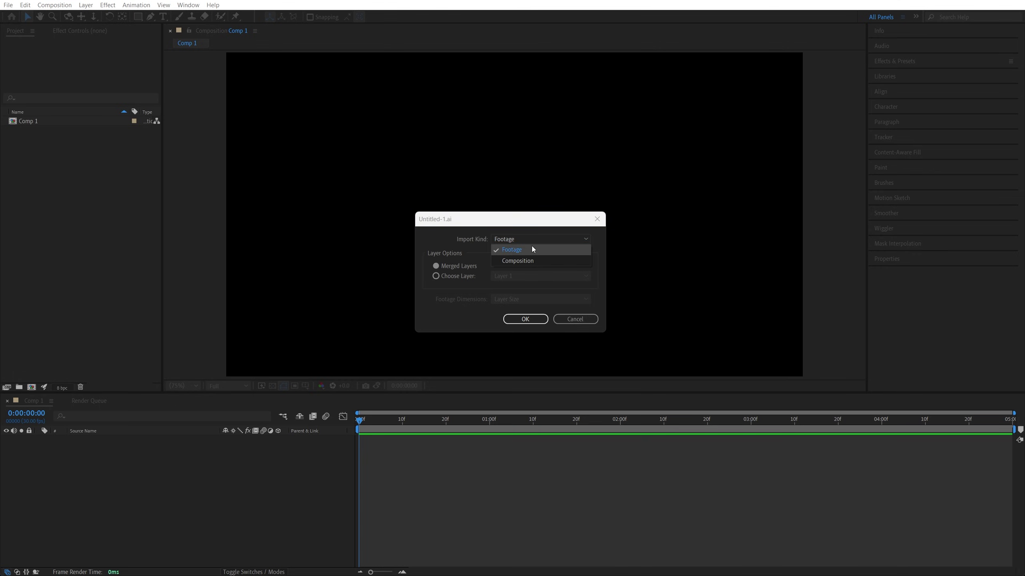
left_click(512, 250)
left_click(435, 266)
left_click(525, 320)
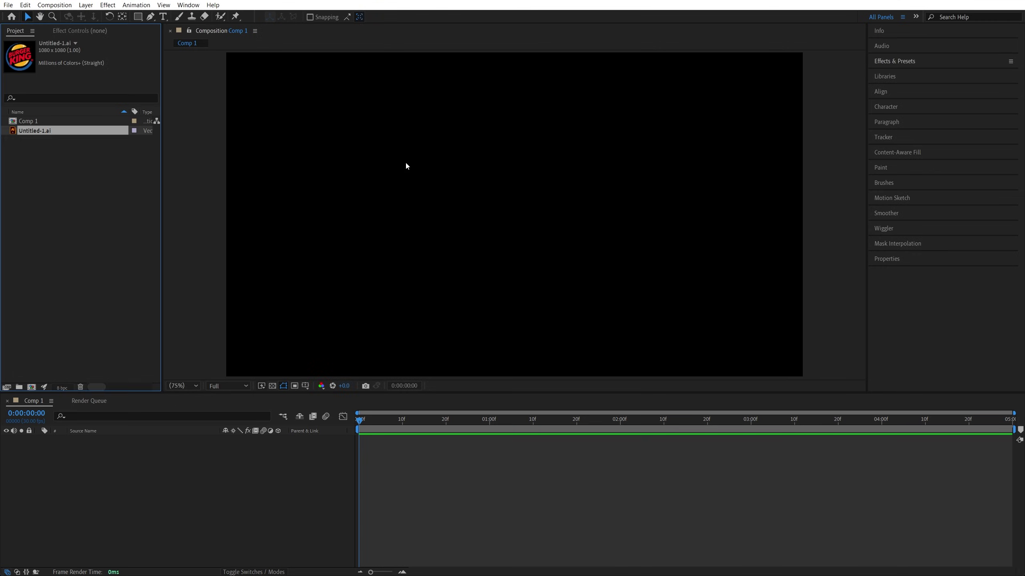
Add Untitled-1.ai to Comp 1, create shapes from it, and delete the original .ai layer
left_click_drag(46, 135, 143, 443)
right_click(108, 442)
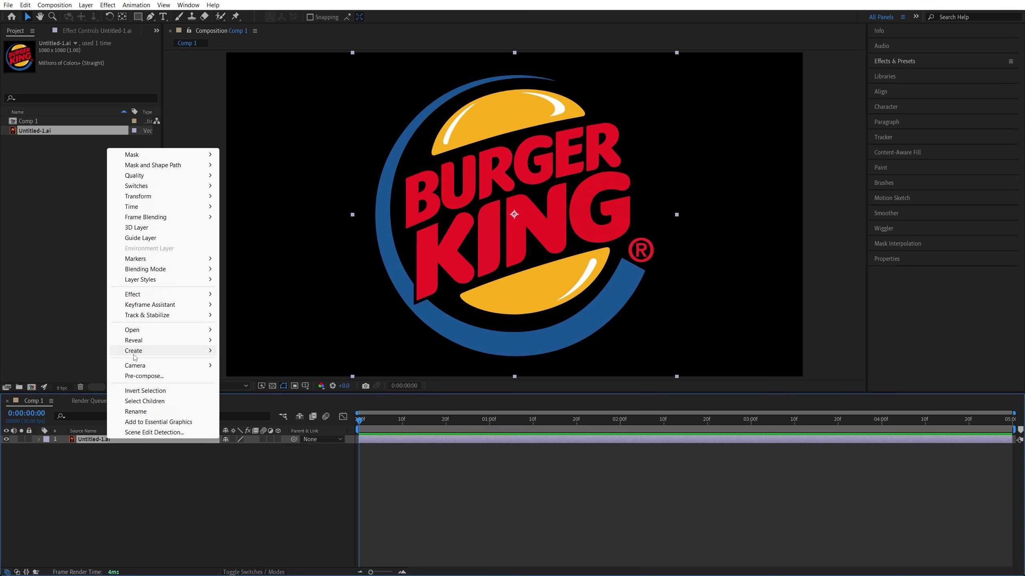
mouse_move(169, 351)
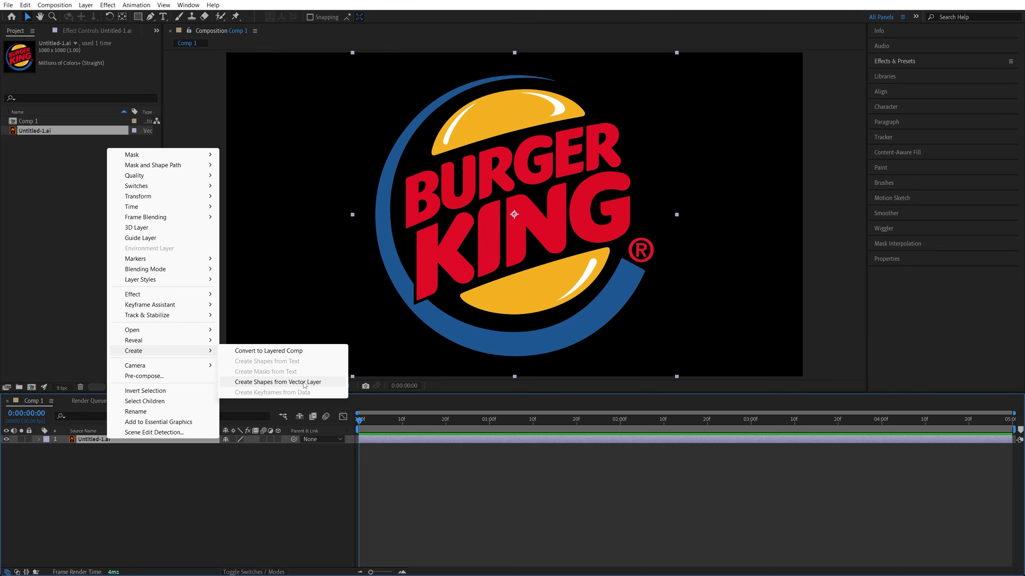
left_click(307, 384)
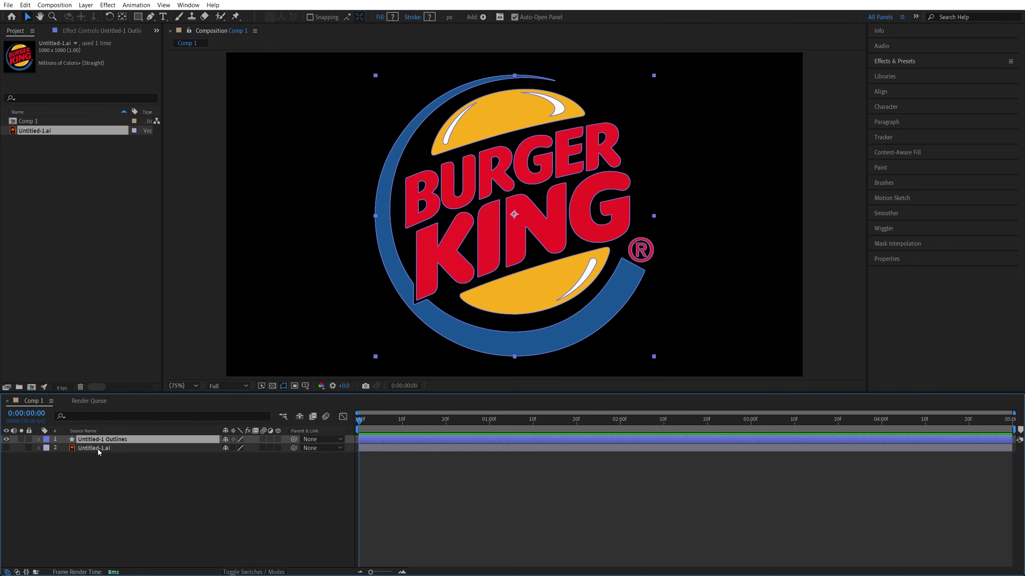
left_click(82, 448)
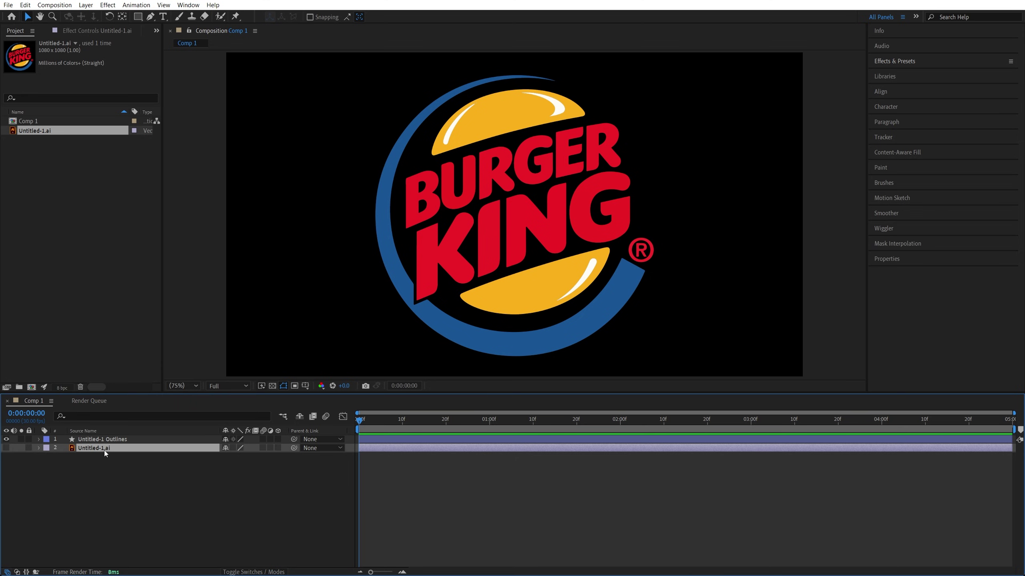
key("Delete")
left_click(123, 439)
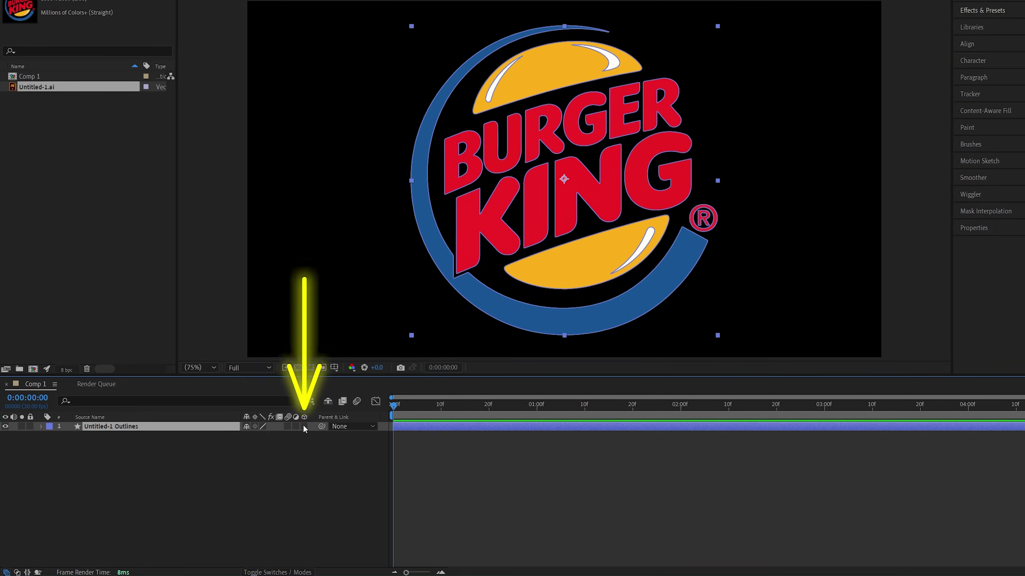
Make the logo layer 3D and set Extrusion Depth 200, Convex bevel style, Bevel Depth 4
left_click(303, 426)
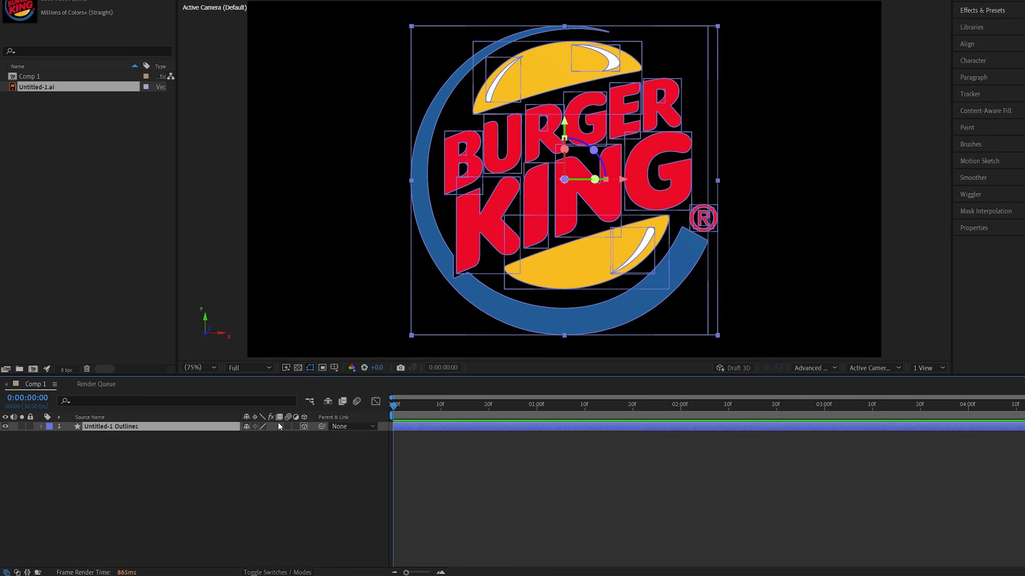
left_click(42, 426)
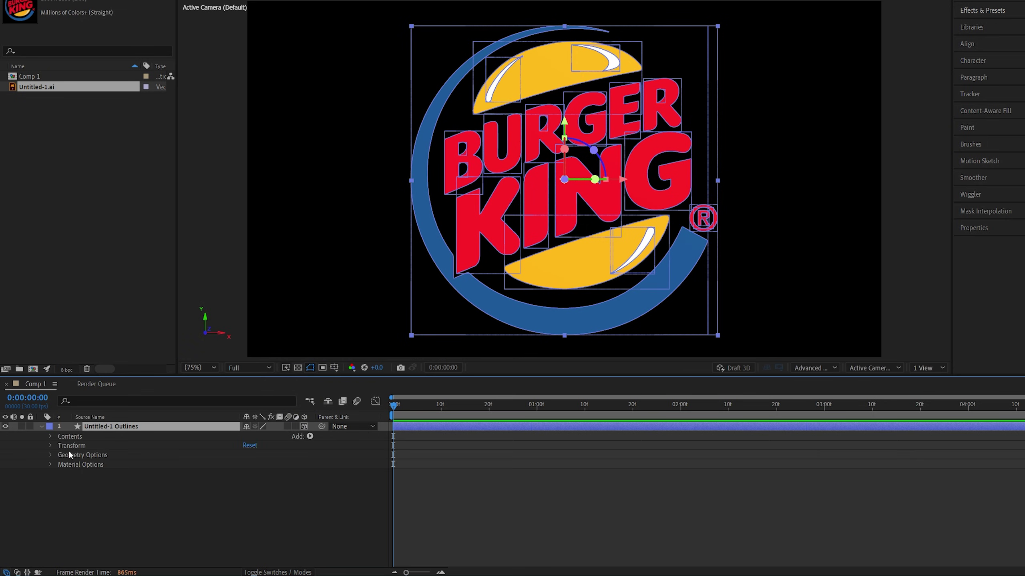
left_click(50, 454)
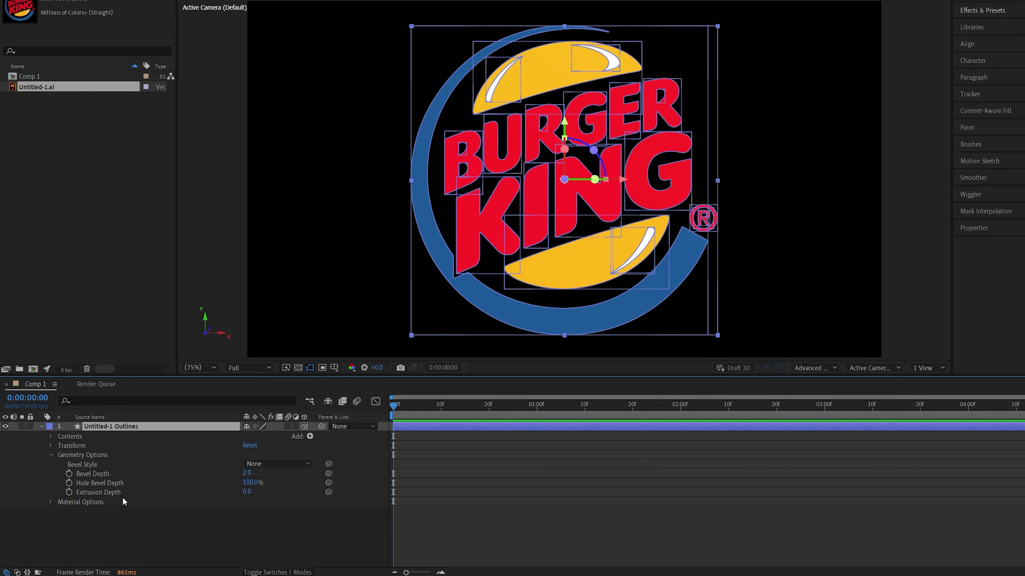
left_click(249, 493)
type("200")
left_click(281, 482)
left_click(264, 463)
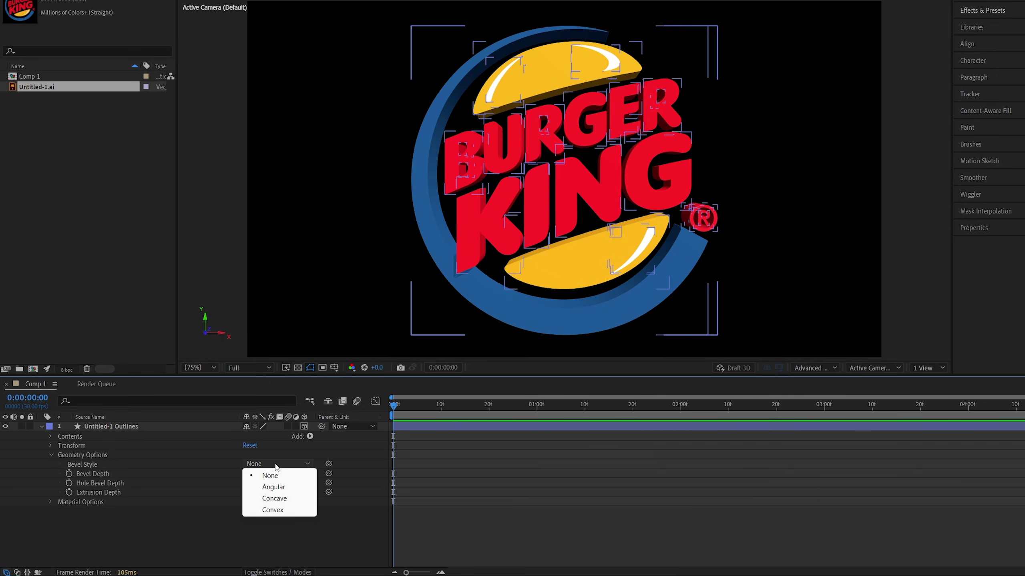
left_click(260, 508)
left_click(247, 473)
type("4")
left_click(285, 483)
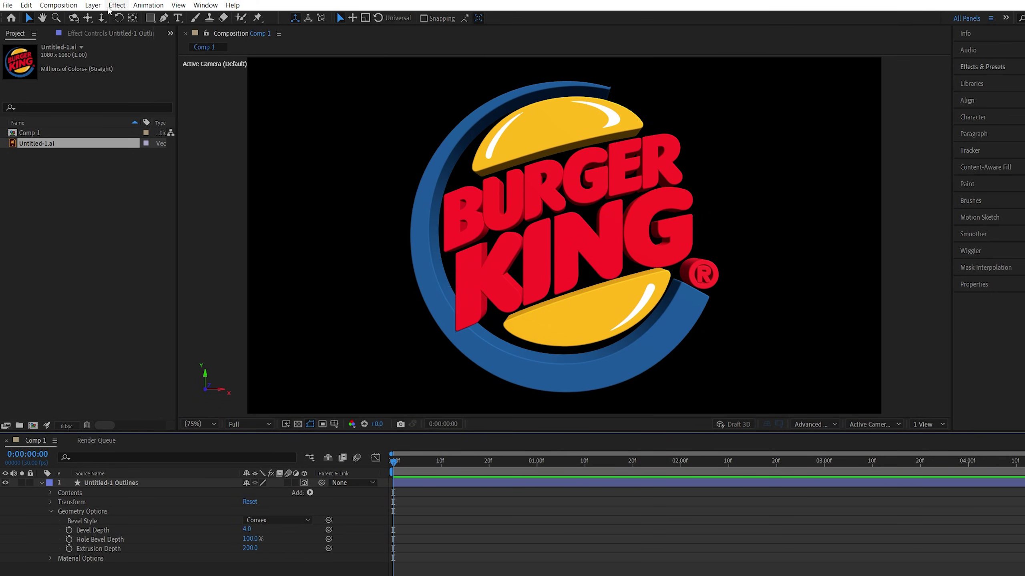
Add a null object to the composition and make it 3D
left_click(93, 5)
mouse_move(98, 17)
left_click(288, 64)
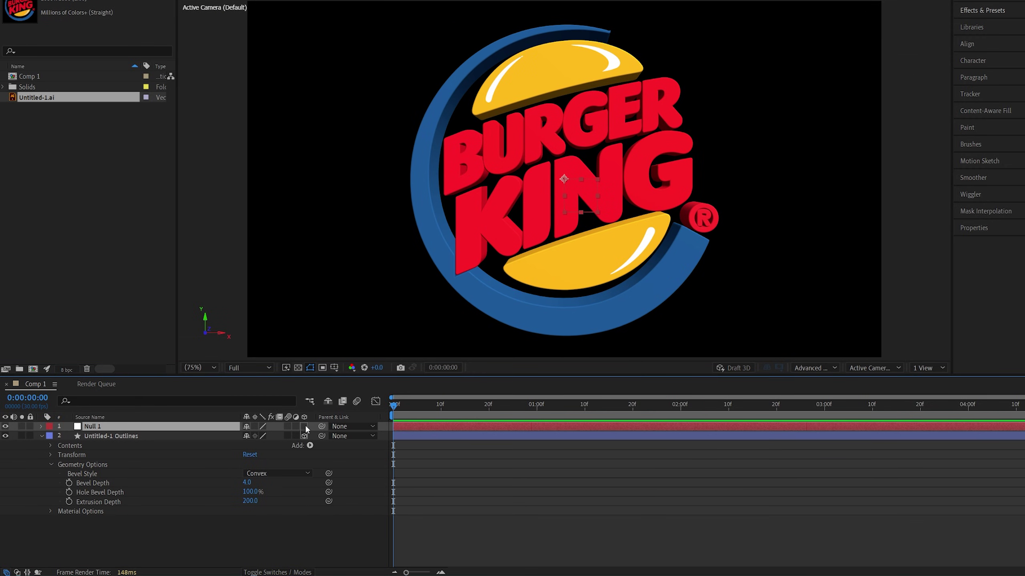
left_click(305, 427)
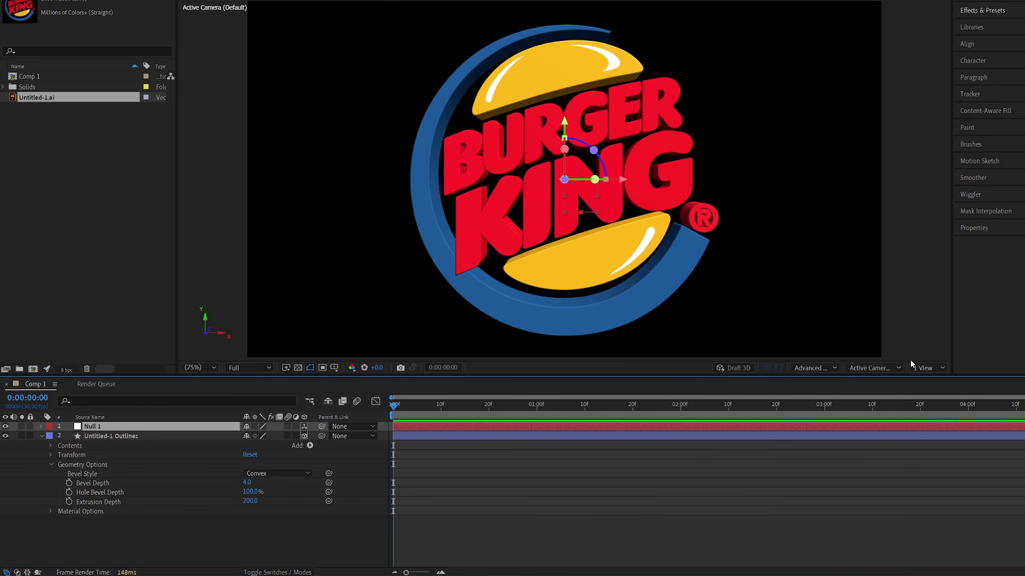
Using a two-view layout with a Top view, move the null into the middle of the logo's depth
left_click(928, 368)
left_click(928, 390)
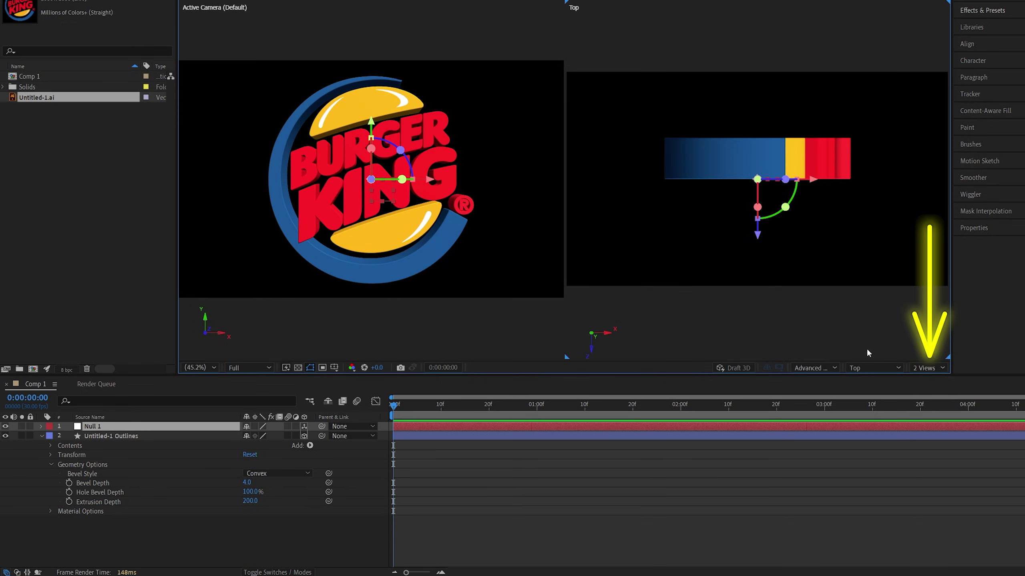
left_click(868, 373)
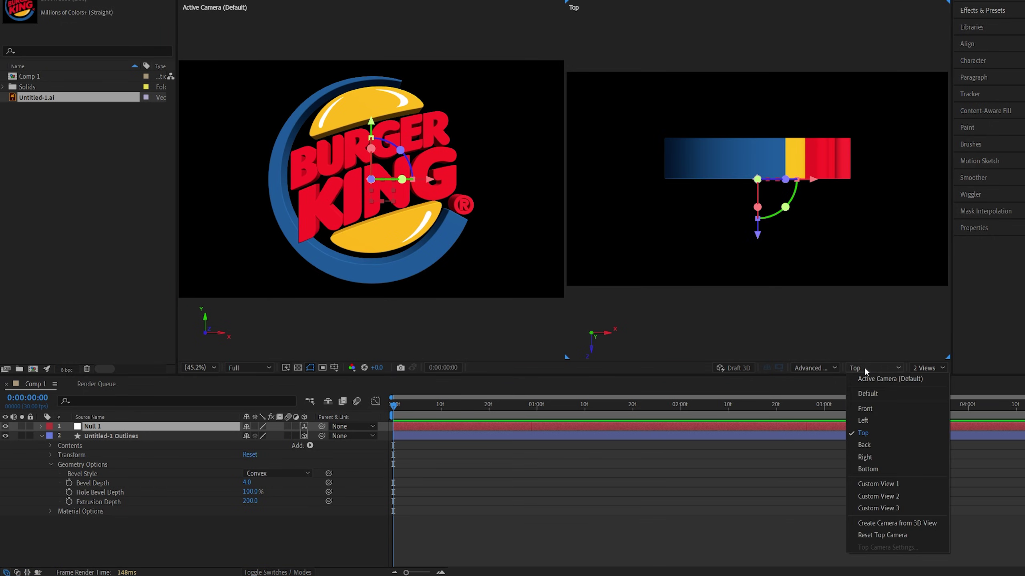
left_click(867, 434)
left_click(102, 428)
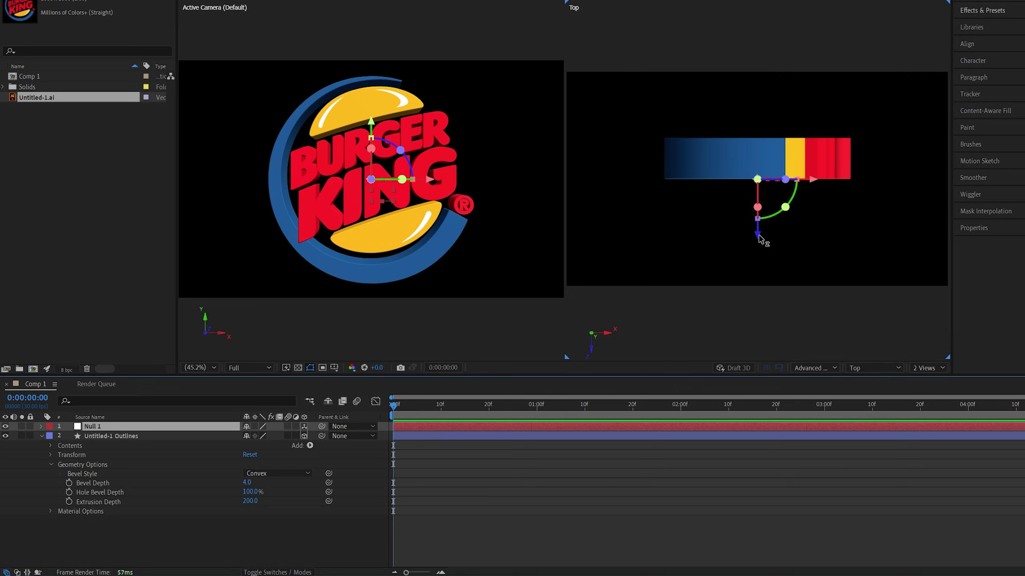
left_click_drag(758, 238, 757, 221)
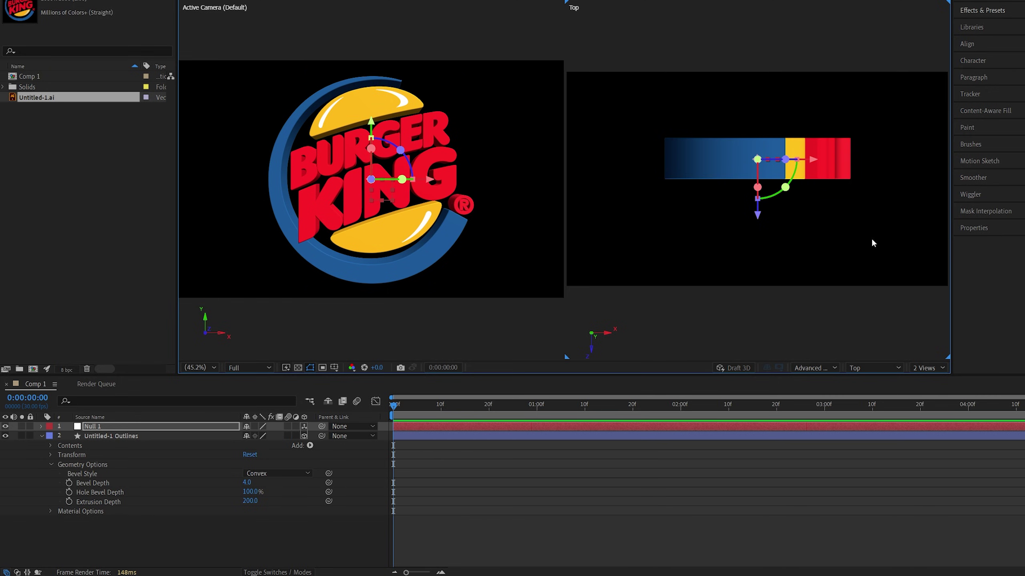
Return to a single view and parent the logo layer to Null 1
left_click(927, 368)
left_click(924, 376)
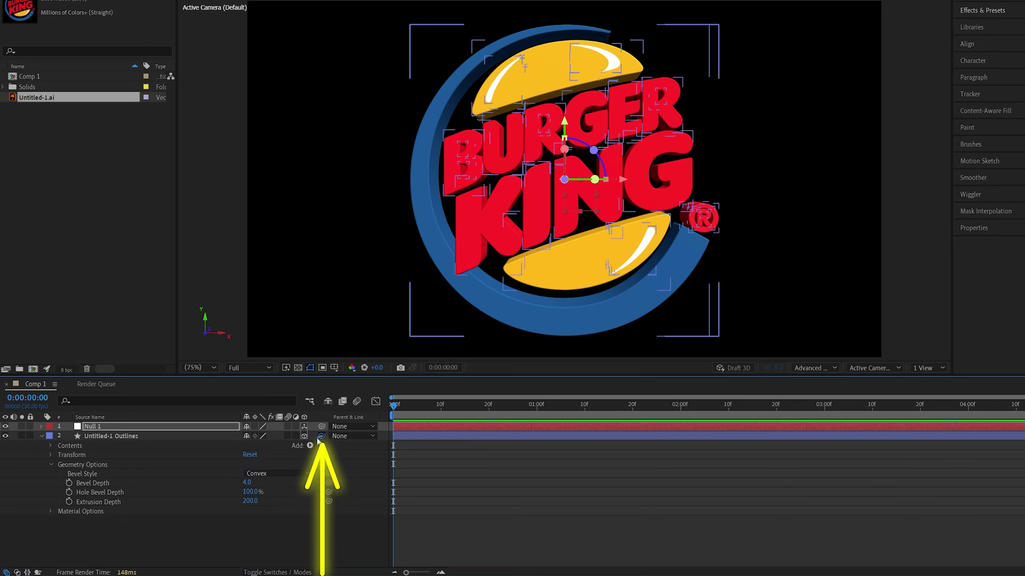
left_click_drag(321, 436, 112, 427)
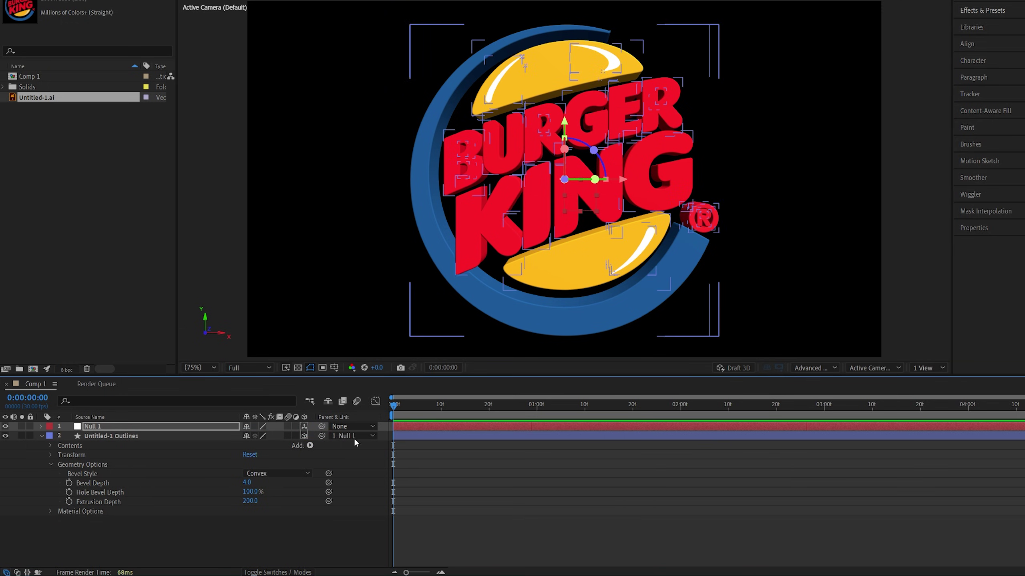
Keyframe Null 1's Y Rotation from 0 at frame 0 to 1x (one full turn) at 2:00
left_click(100, 426)
key("r")
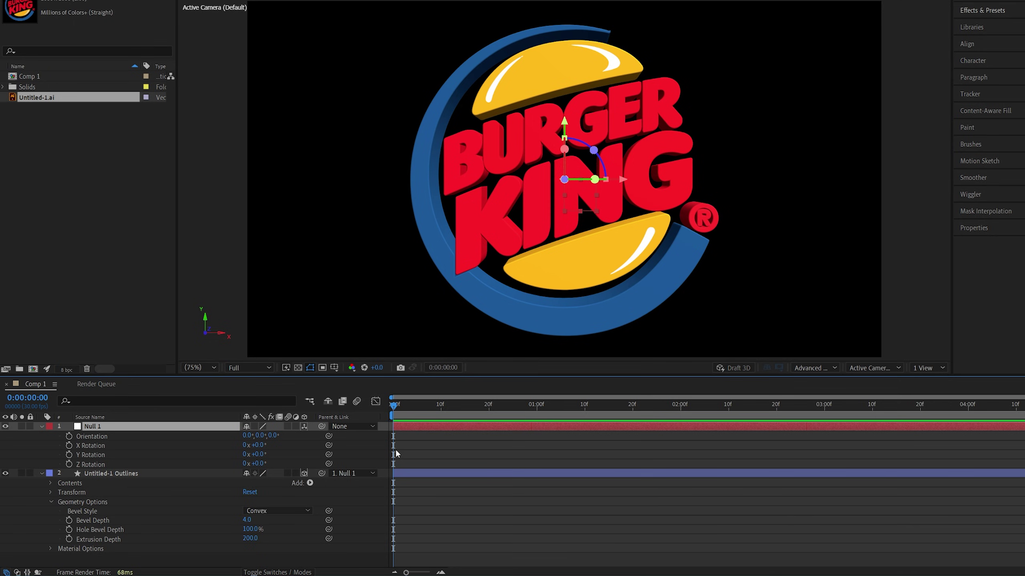
left_click(68, 455)
left_click(680, 407)
left_click(246, 455)
type("1")
key("Return")
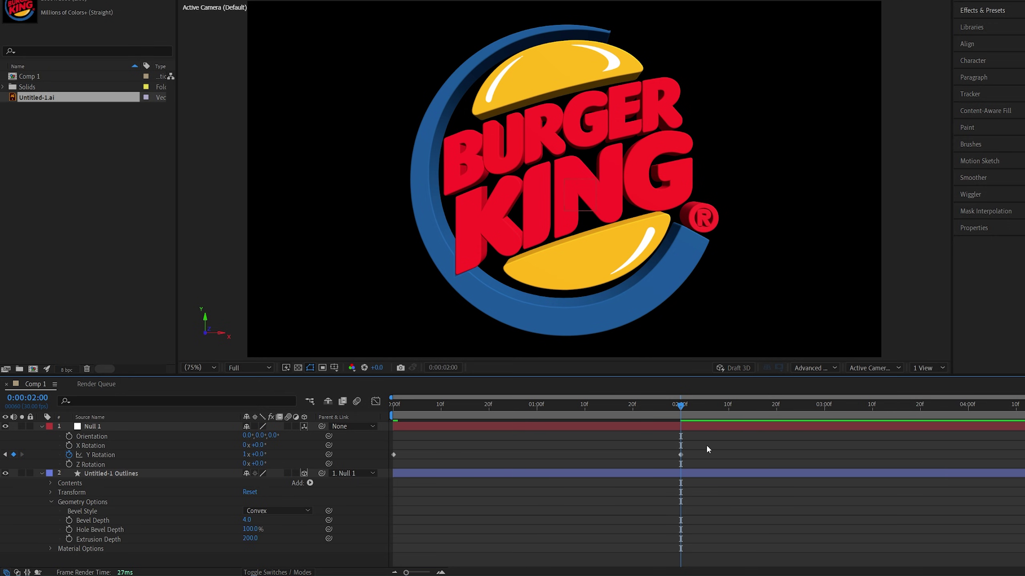
Apply Easy Ease to both Y Rotation keyframes and preview the spin
left_click_drag(696, 447, 357, 454)
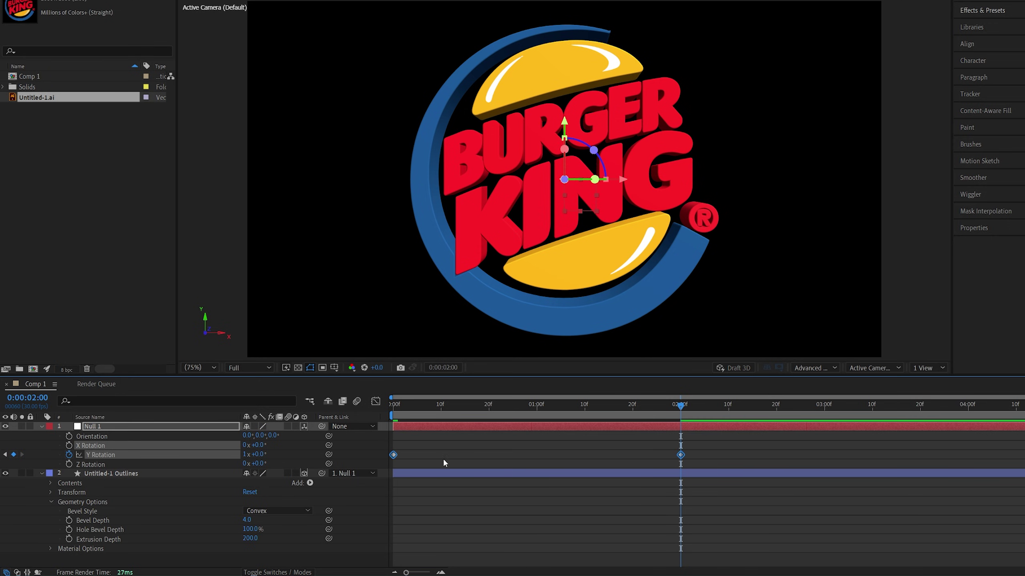
right_click(681, 455)
mouse_move(724, 449)
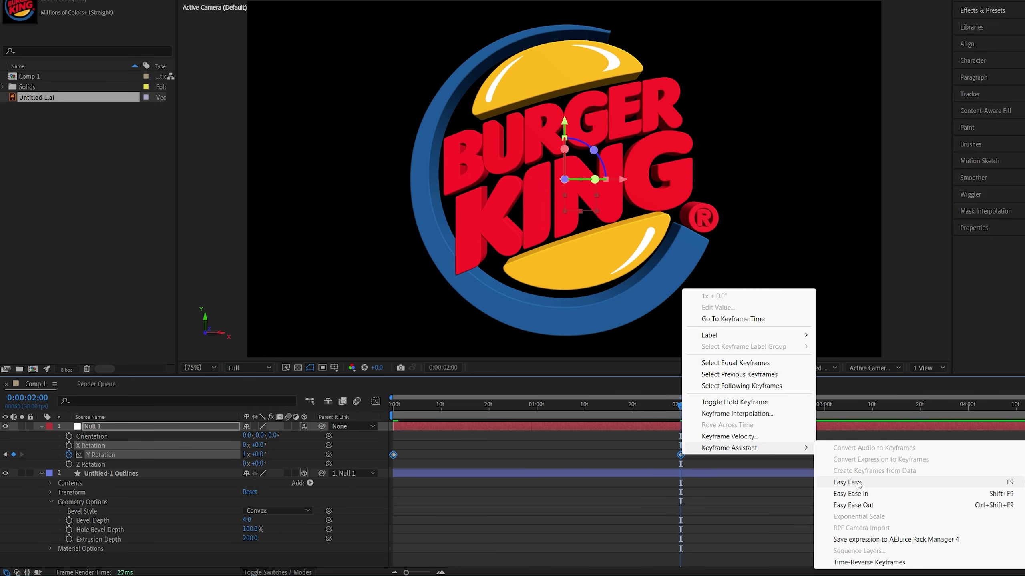
left_click(956, 484)
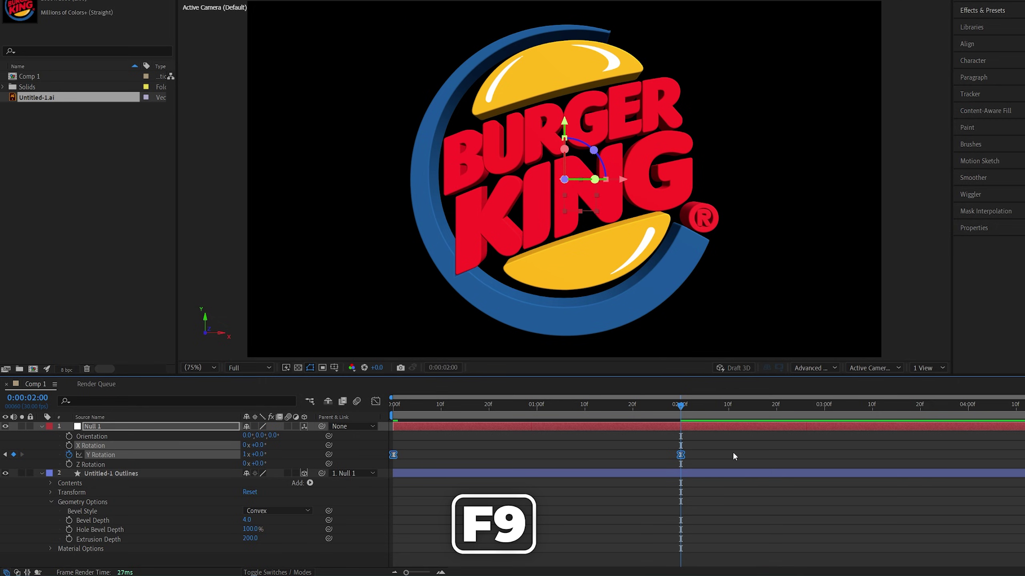
key("space")
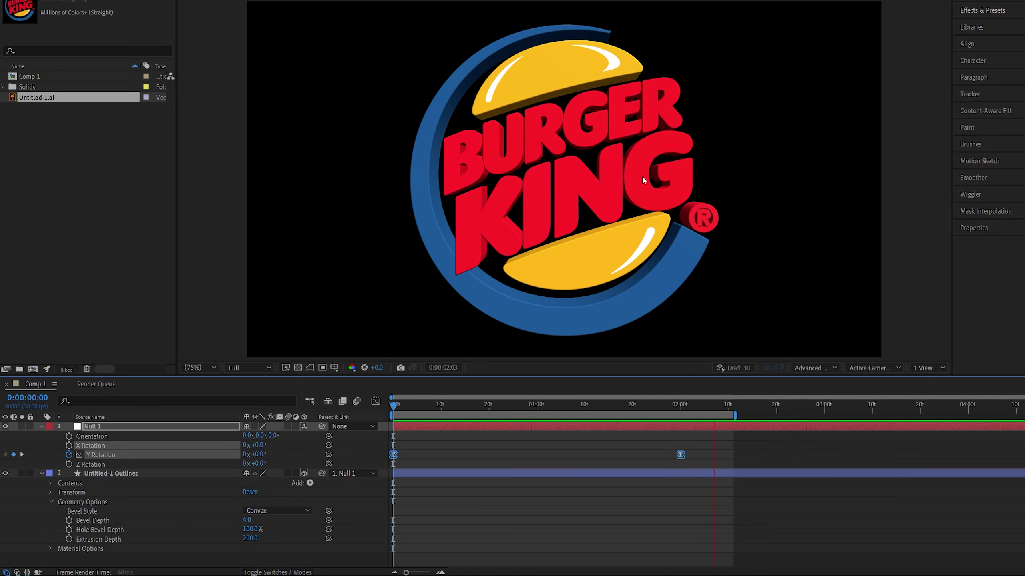
key("space")
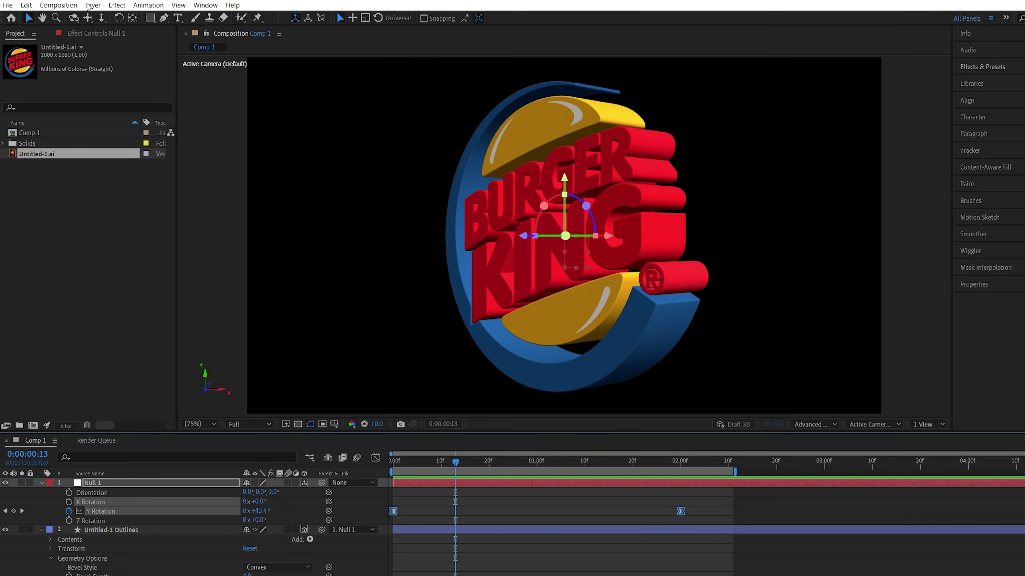
Add a new Environment light to the composition
left_click(89, 5)
mouse_move(105, 13)
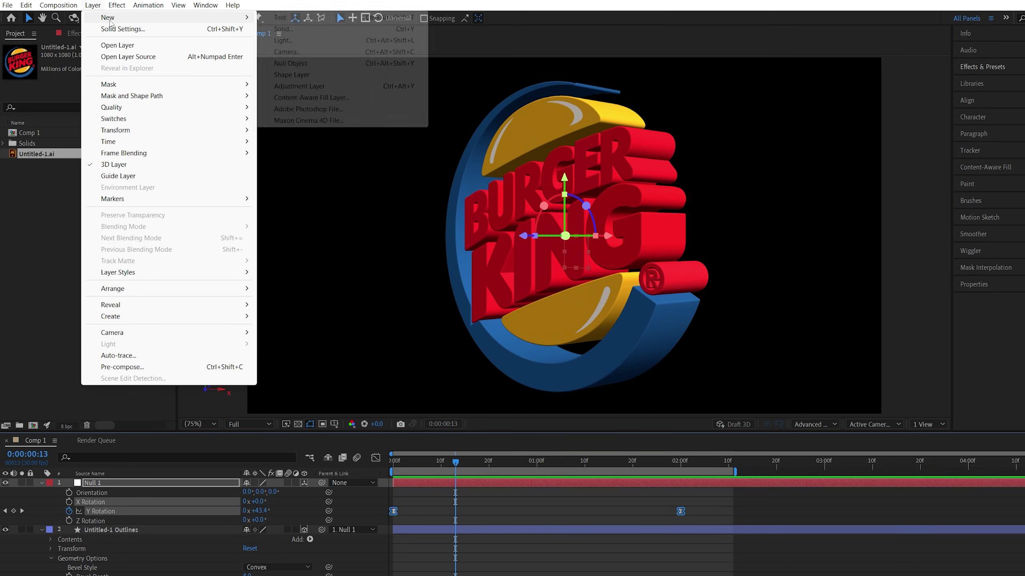
left_click(298, 41)
left_click(335, 223)
left_click(341, 280)
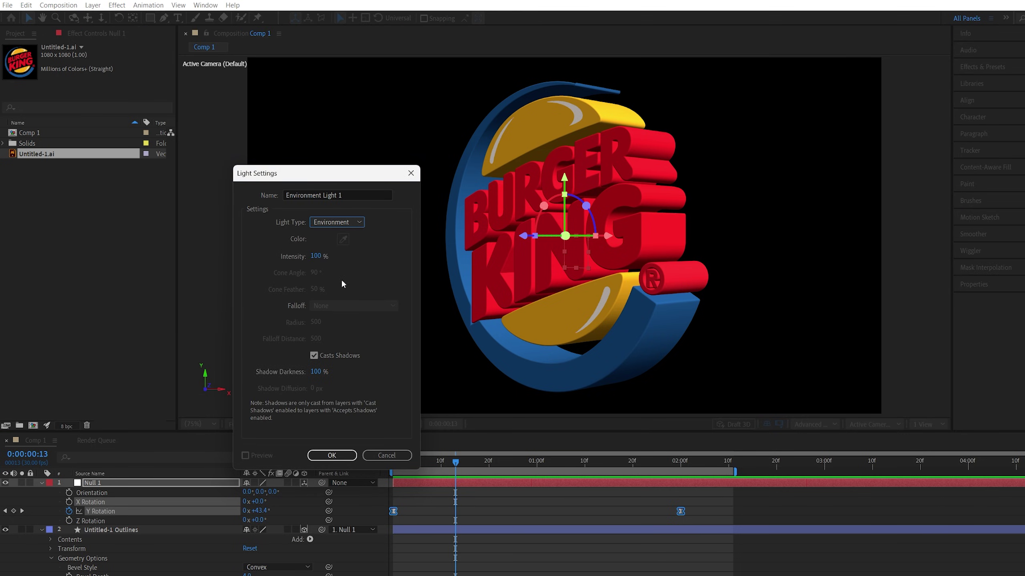
left_click(350, 454)
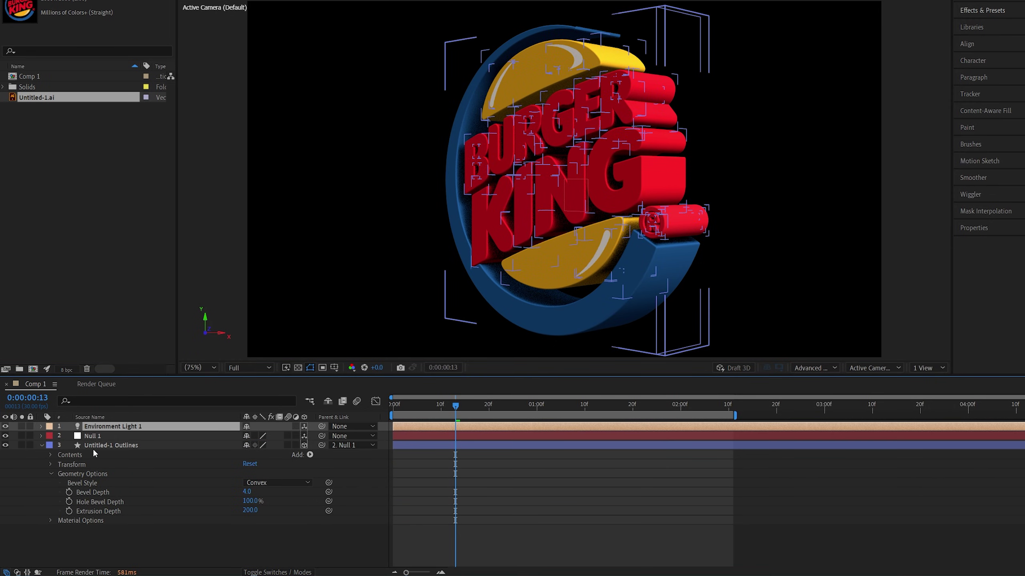
Check the logo layer's Material Options shadow settings
left_click(50, 474)
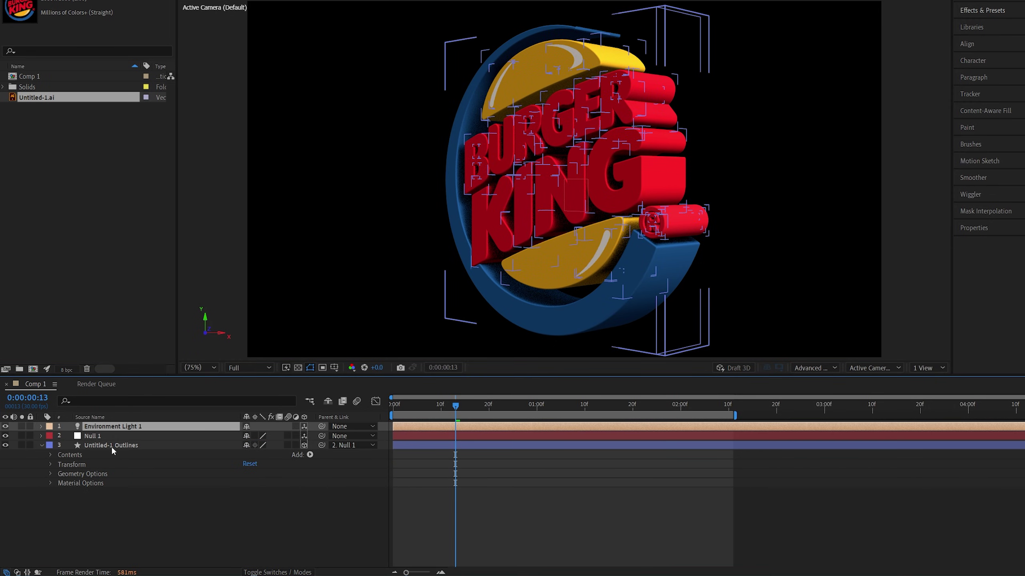
left_click(51, 483)
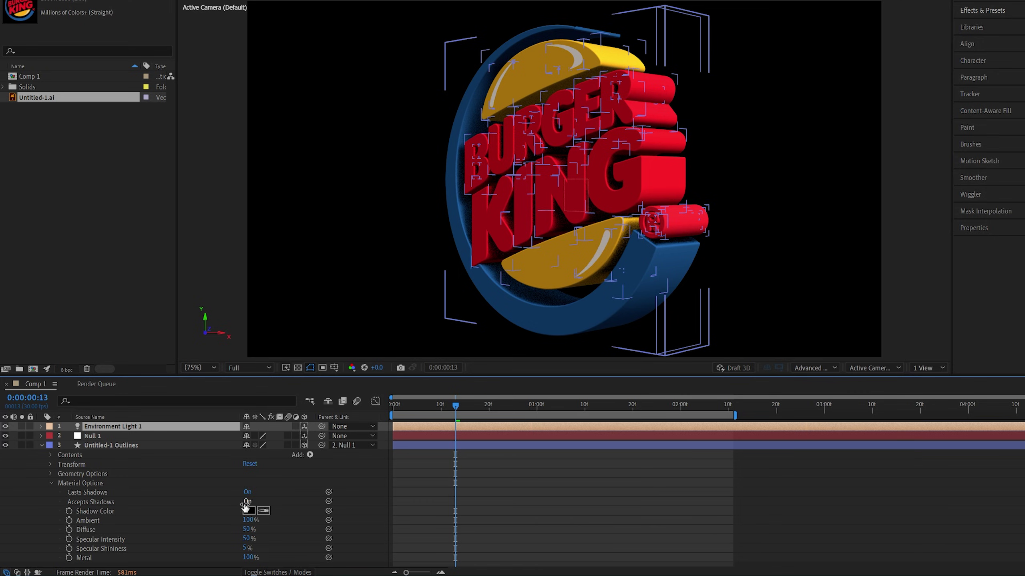
left_click(50, 483)
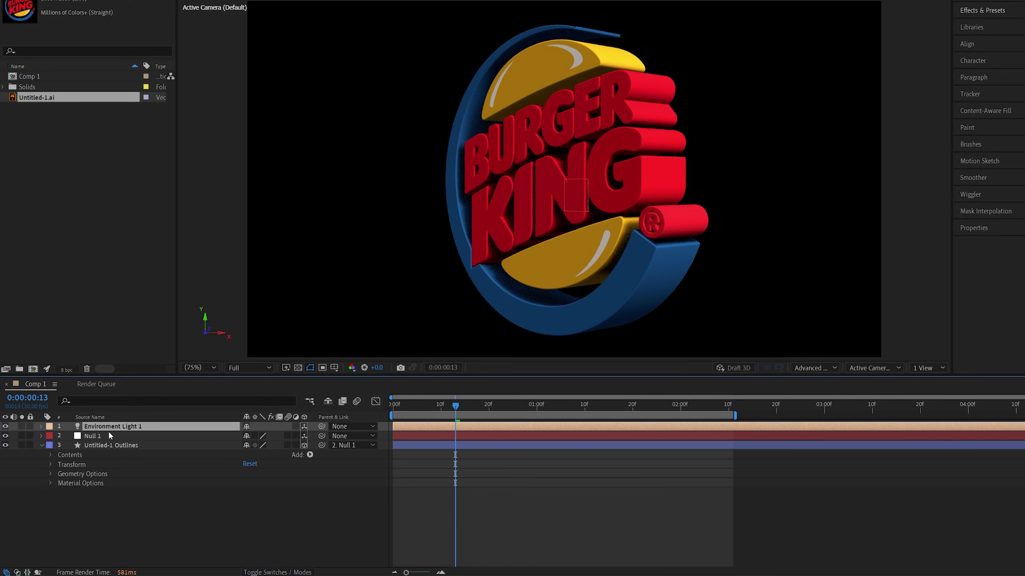
Set Environment Light 1's Shadow Darkness to 75%
left_click(41, 426)
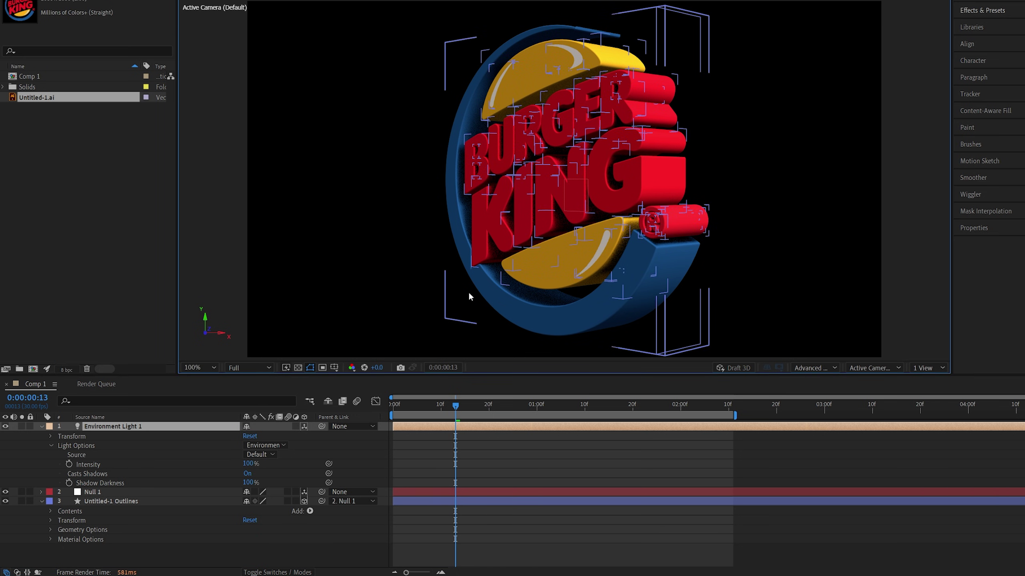
scroll(467, 292, "up", 3)
scroll(454, 213, "down", 3)
scroll(483, 194, "up", 3)
left_click(249, 483)
type("75")
left_click(299, 516)
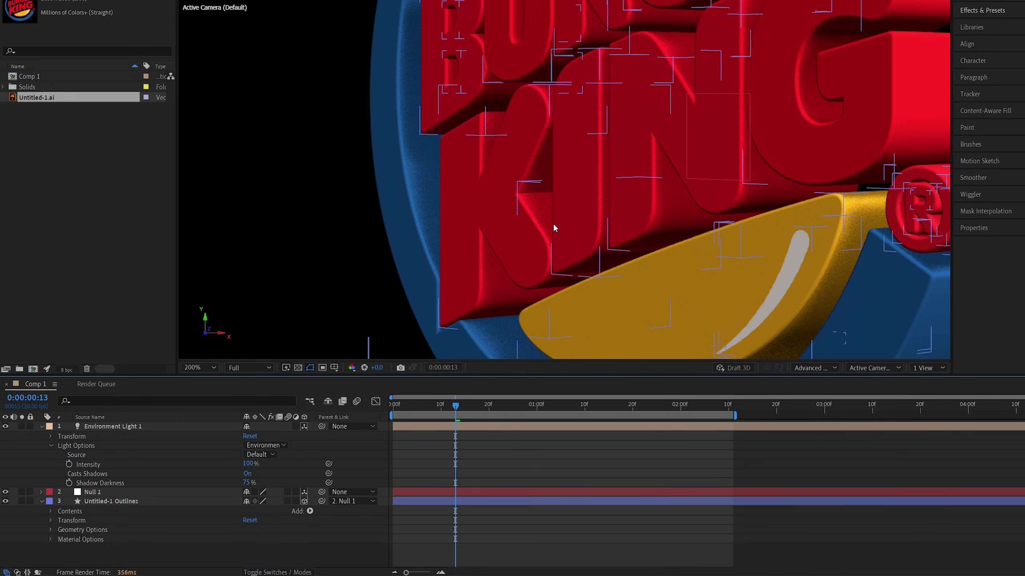
scroll(552, 222, "down", 2)
scroll(600, 163, "down", 2)
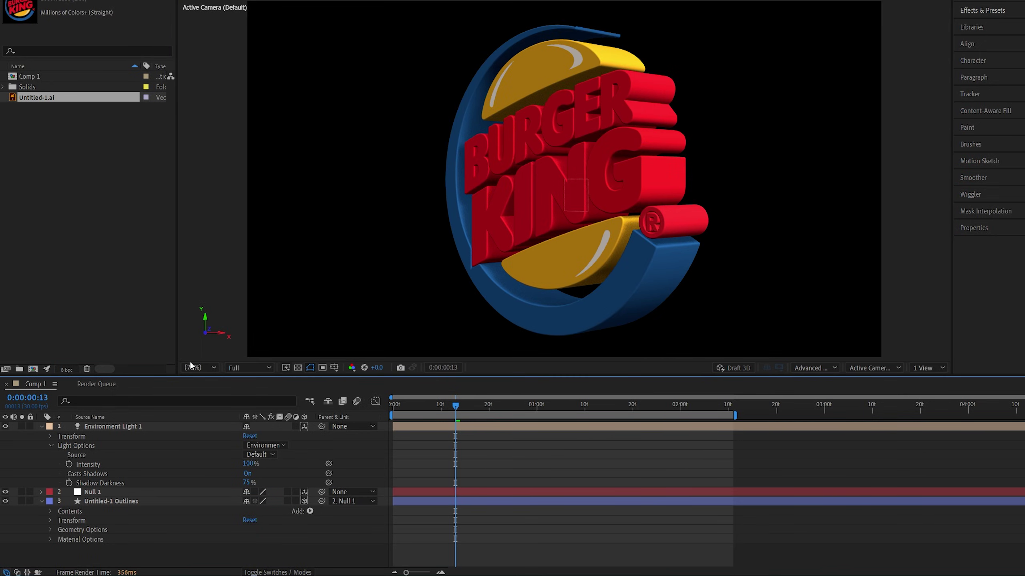
left_click(5, 426)
left_click(6, 426)
key("space")
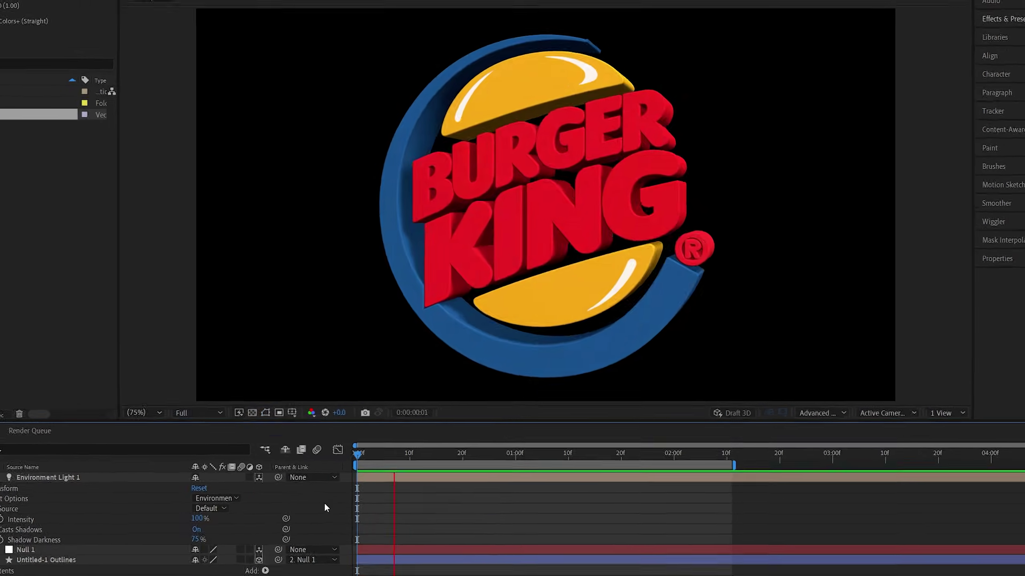